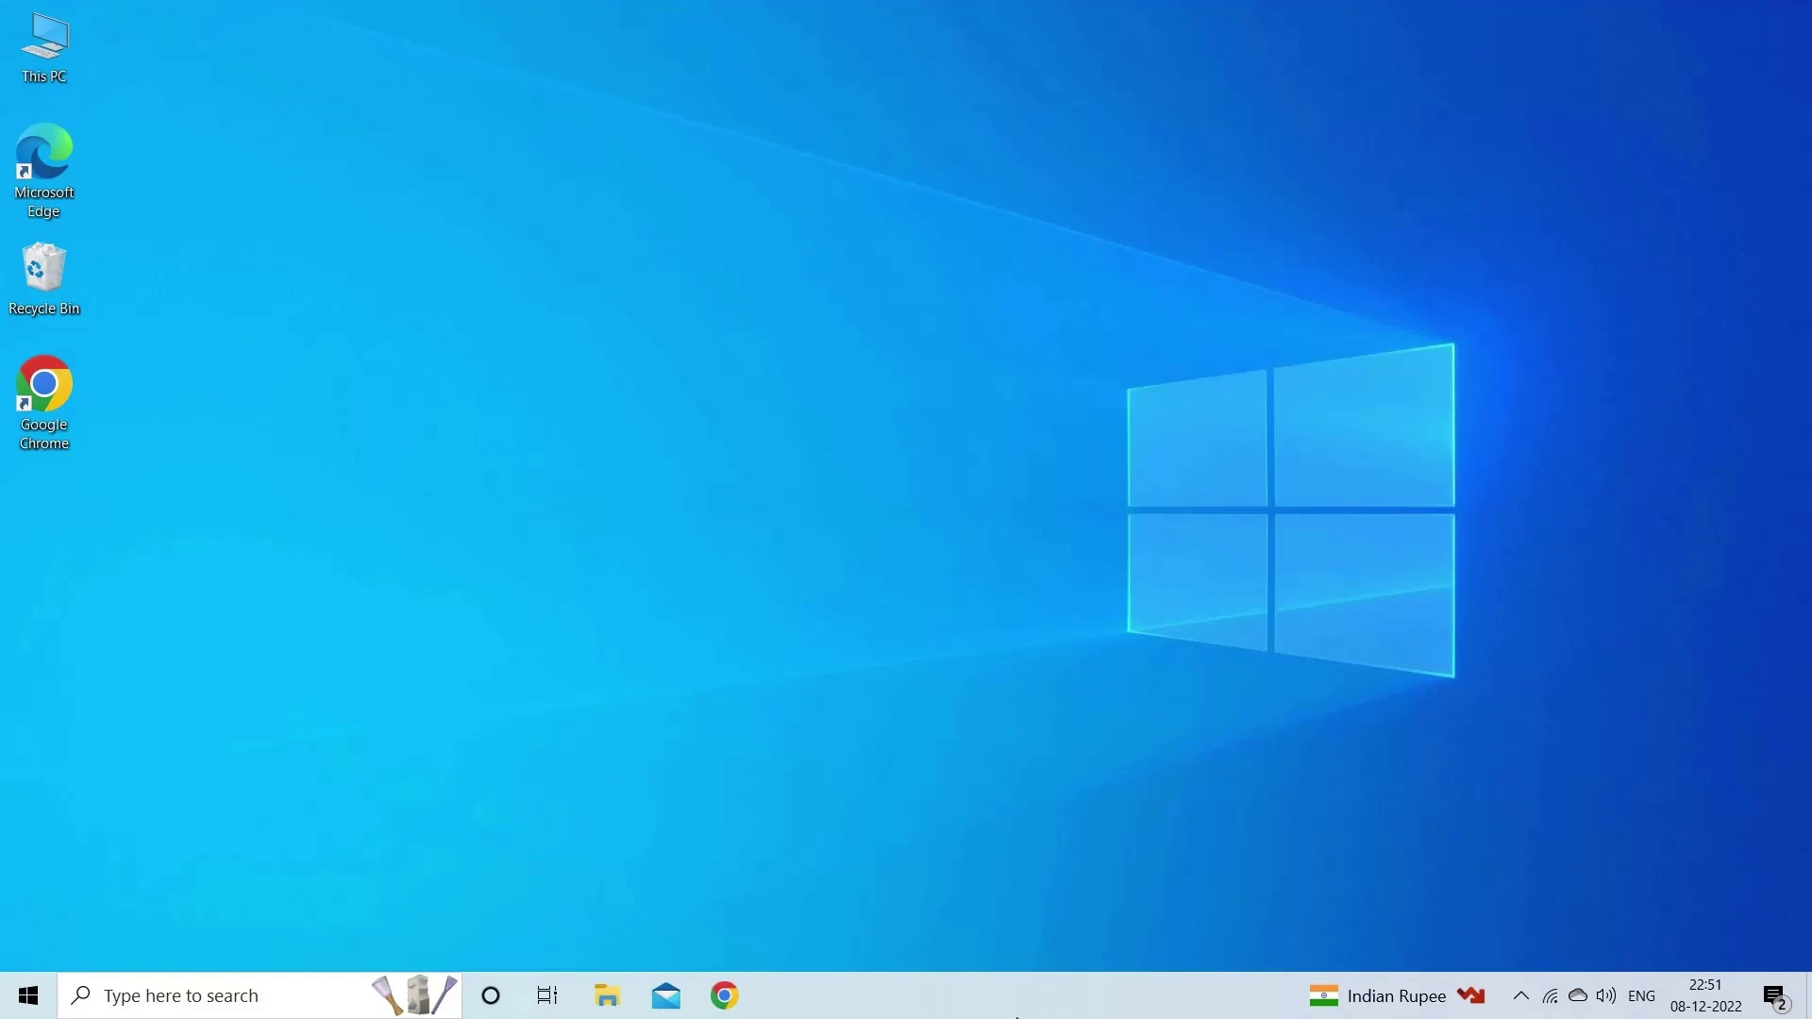
Step: Restart Windows from the Start power menu and end the VLC media player task in Task Manager
{"action": "left_click", "coordinate": [28, 996]}
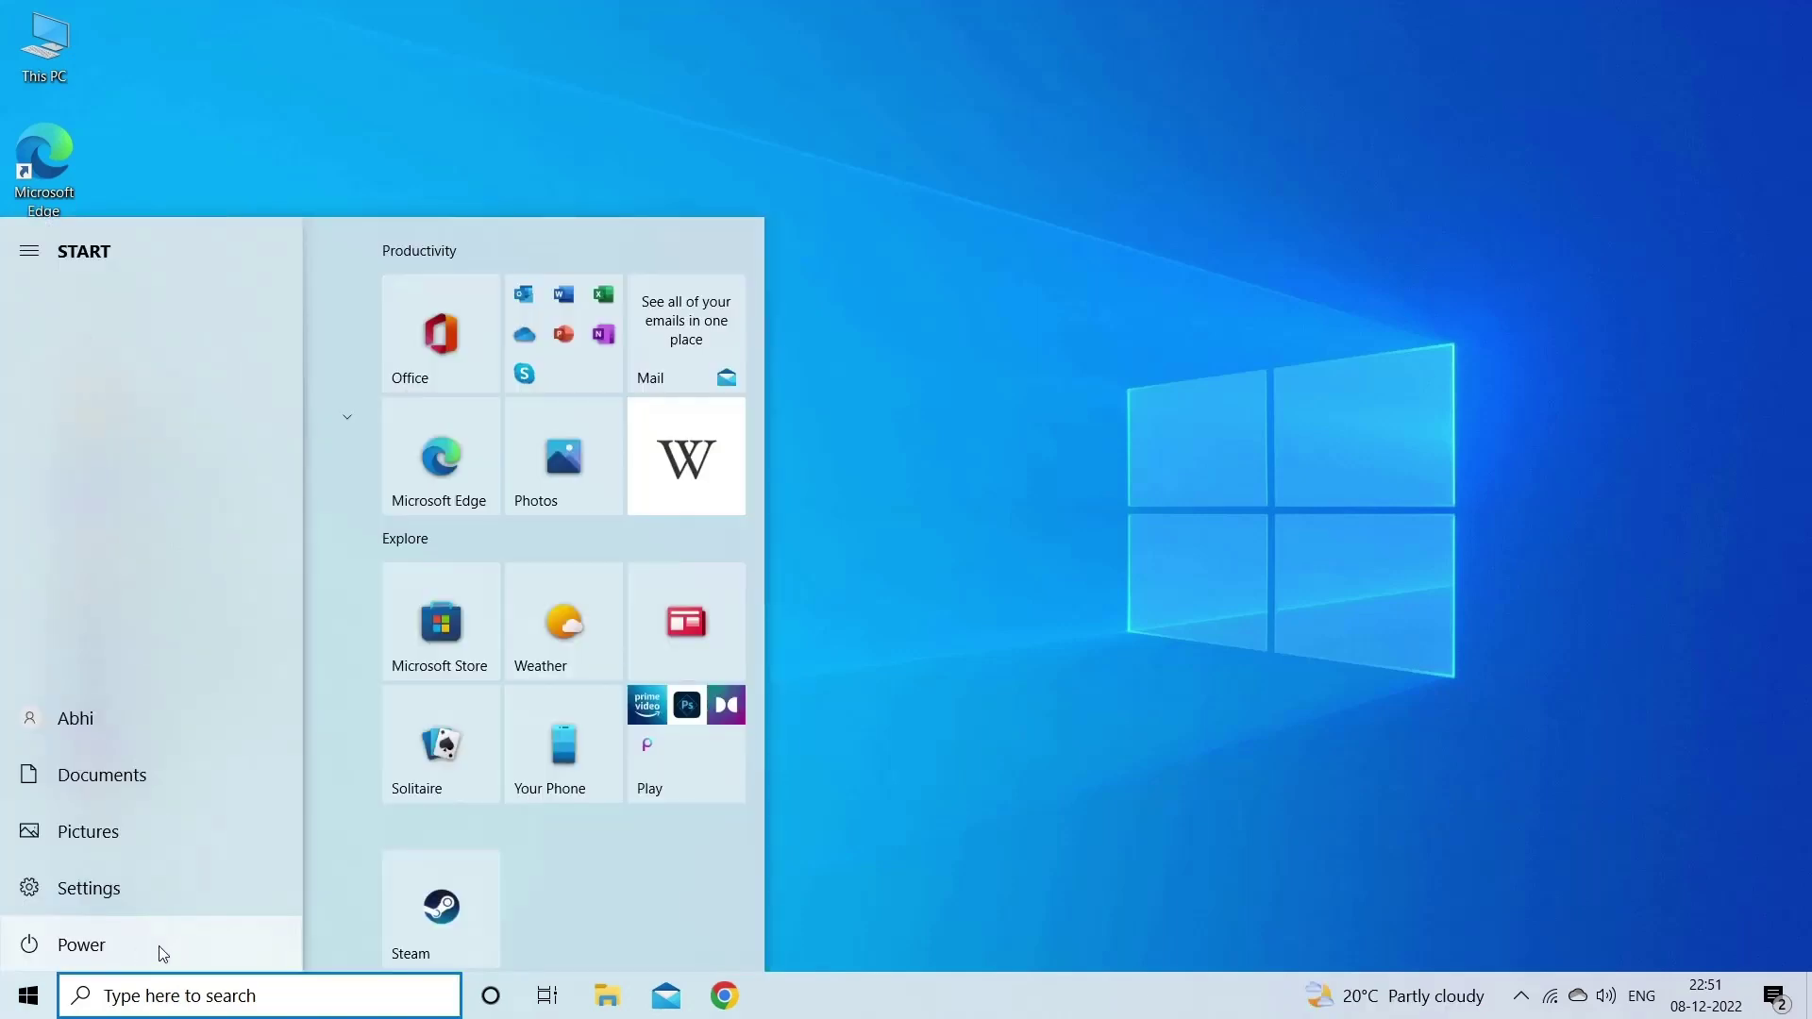
{"action": "left_click", "coordinate": [106, 949]}
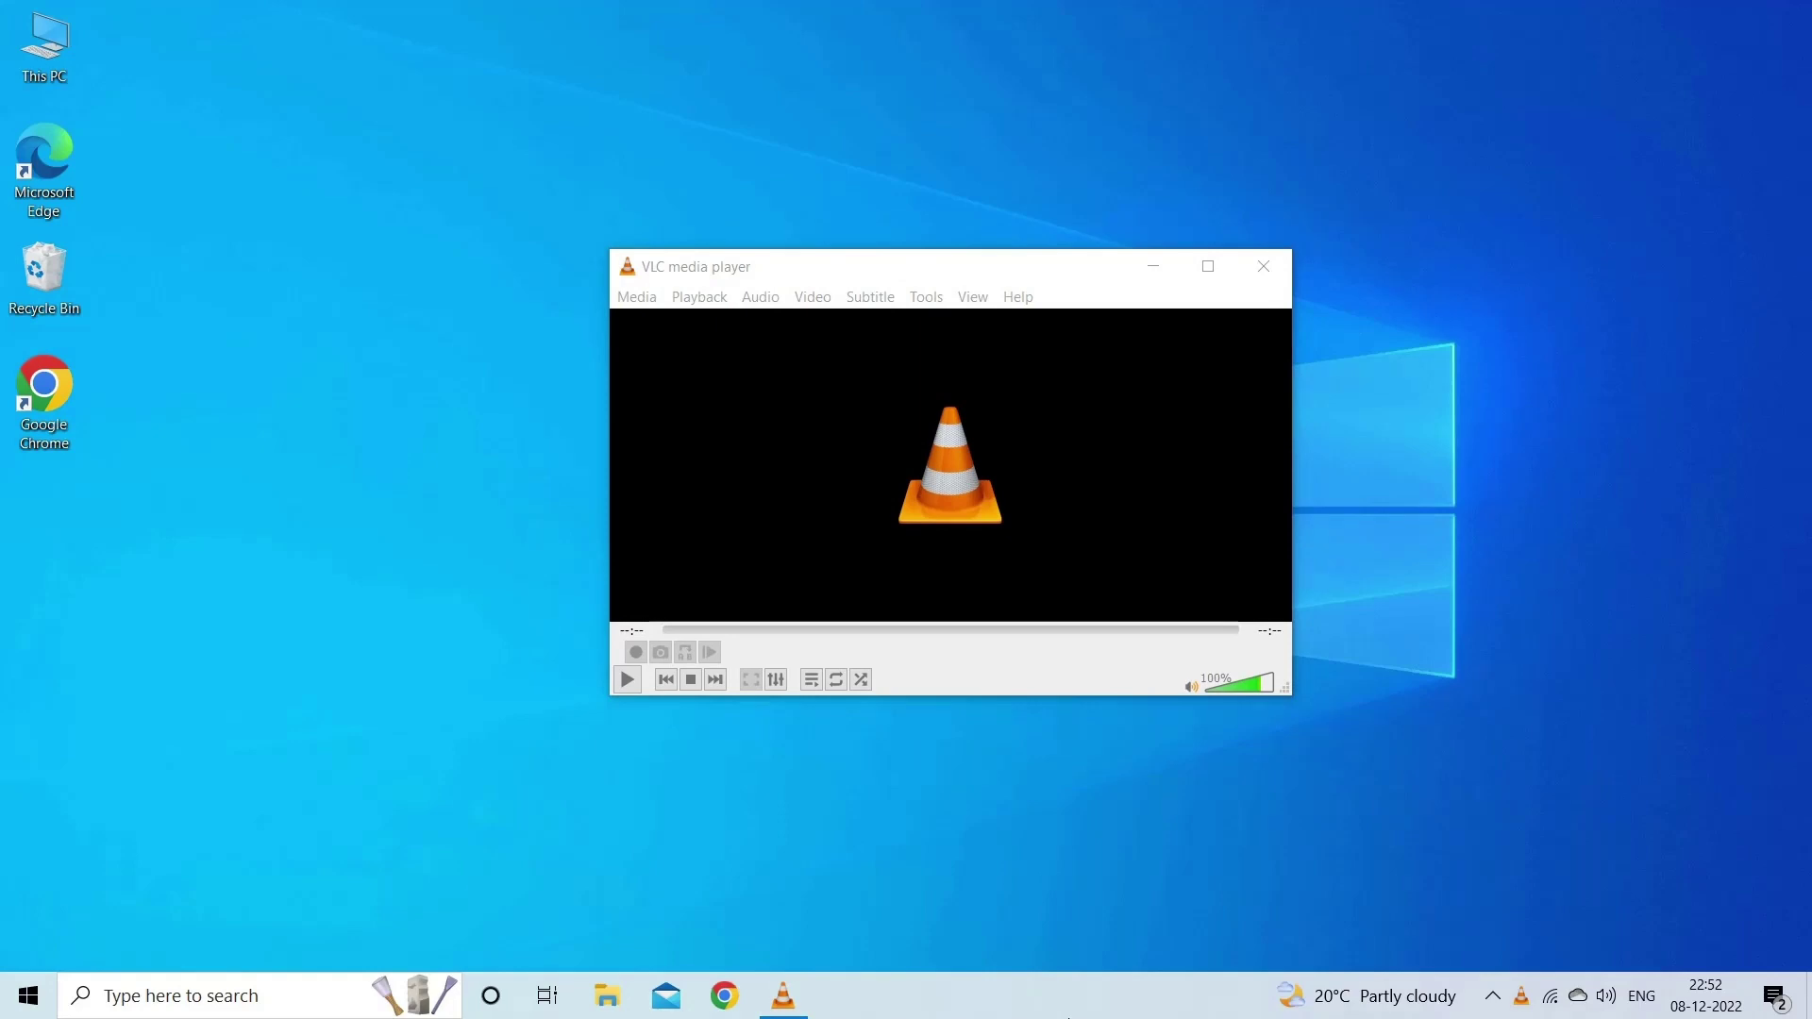
{"action": "key", "text": "ctrl+shift+Escape"}
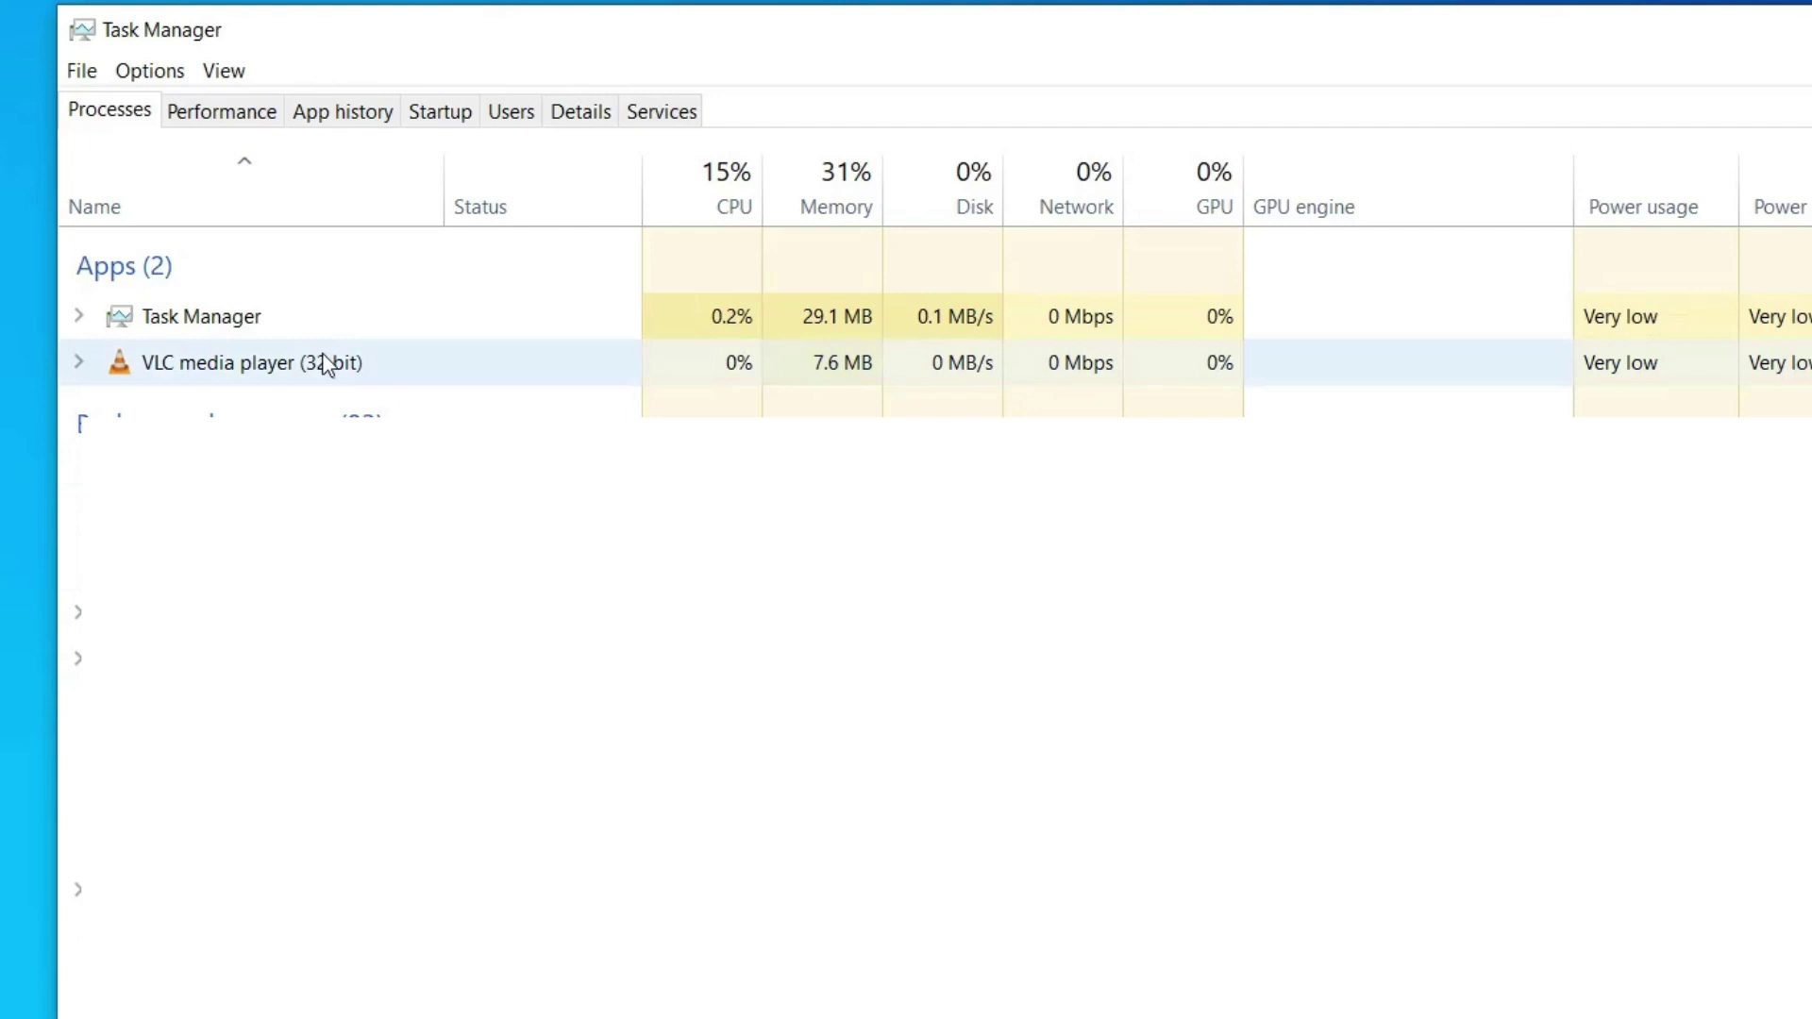
{"action": "right_click", "coordinate": [326, 365]}
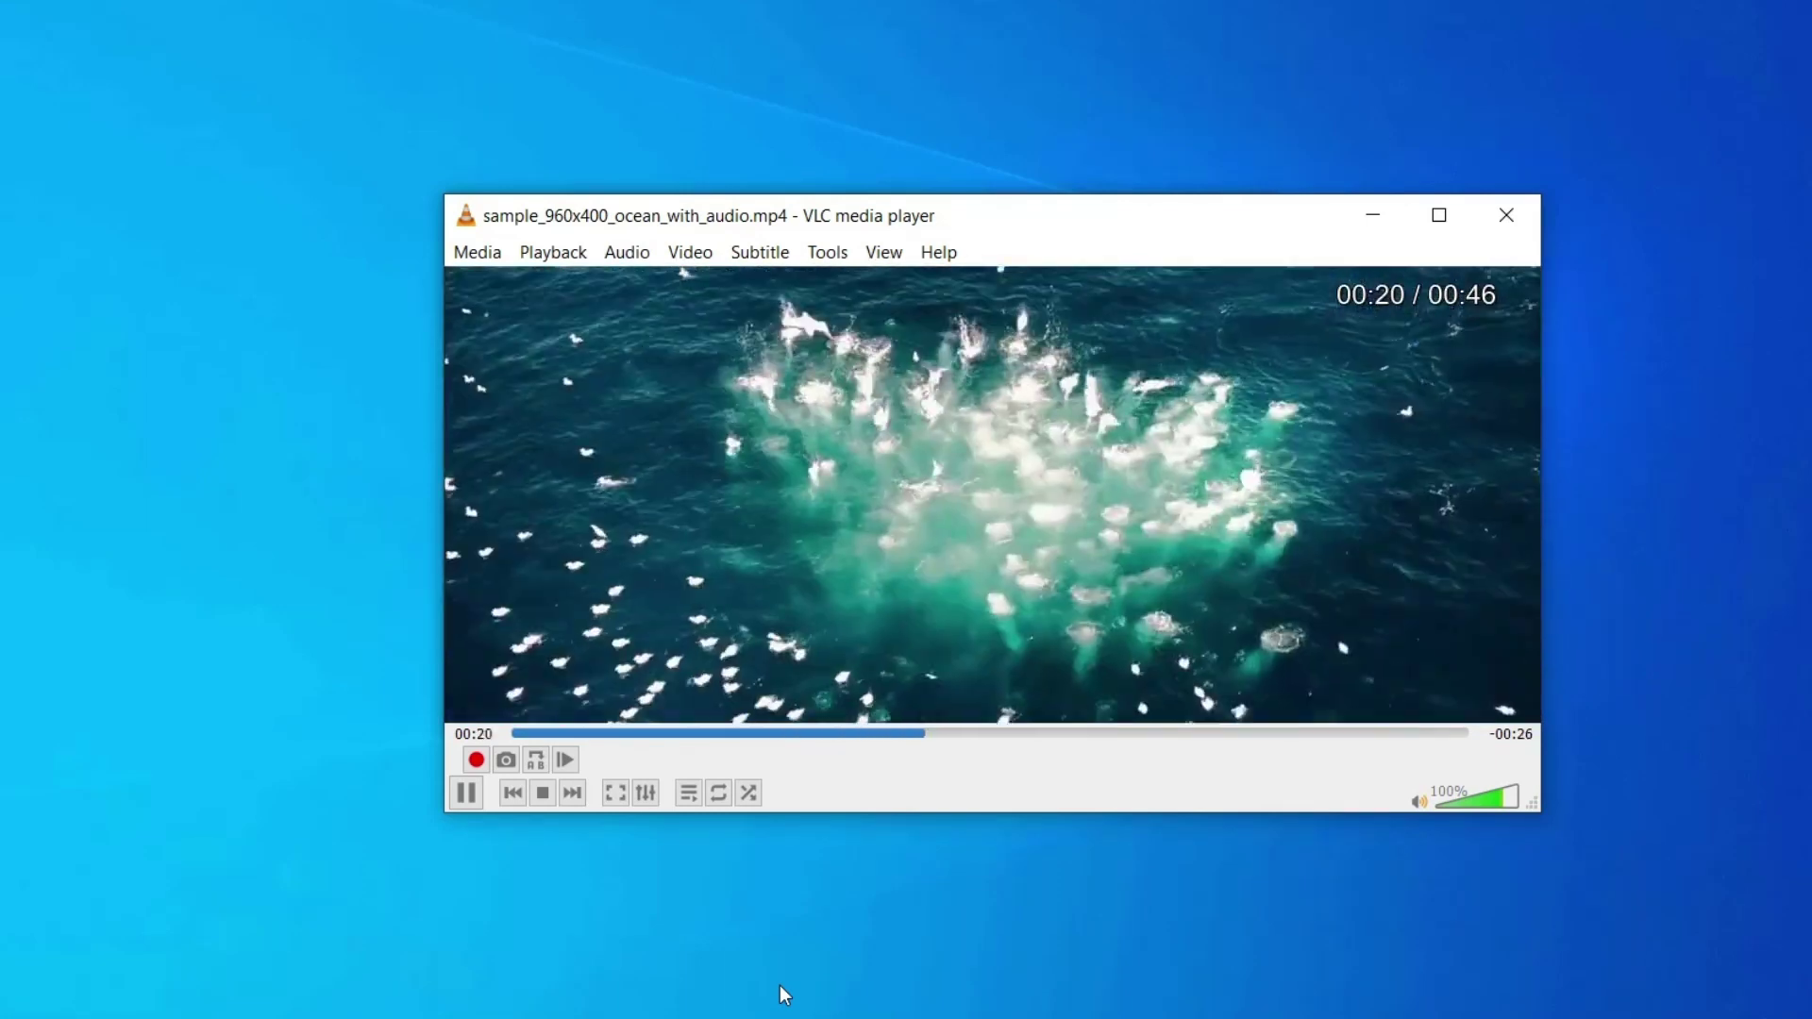
Step: Skip the ocean sample video back, forward, then back again a few seconds with Shift+arrow keys
{"action": "key", "text": "shift+Left"}
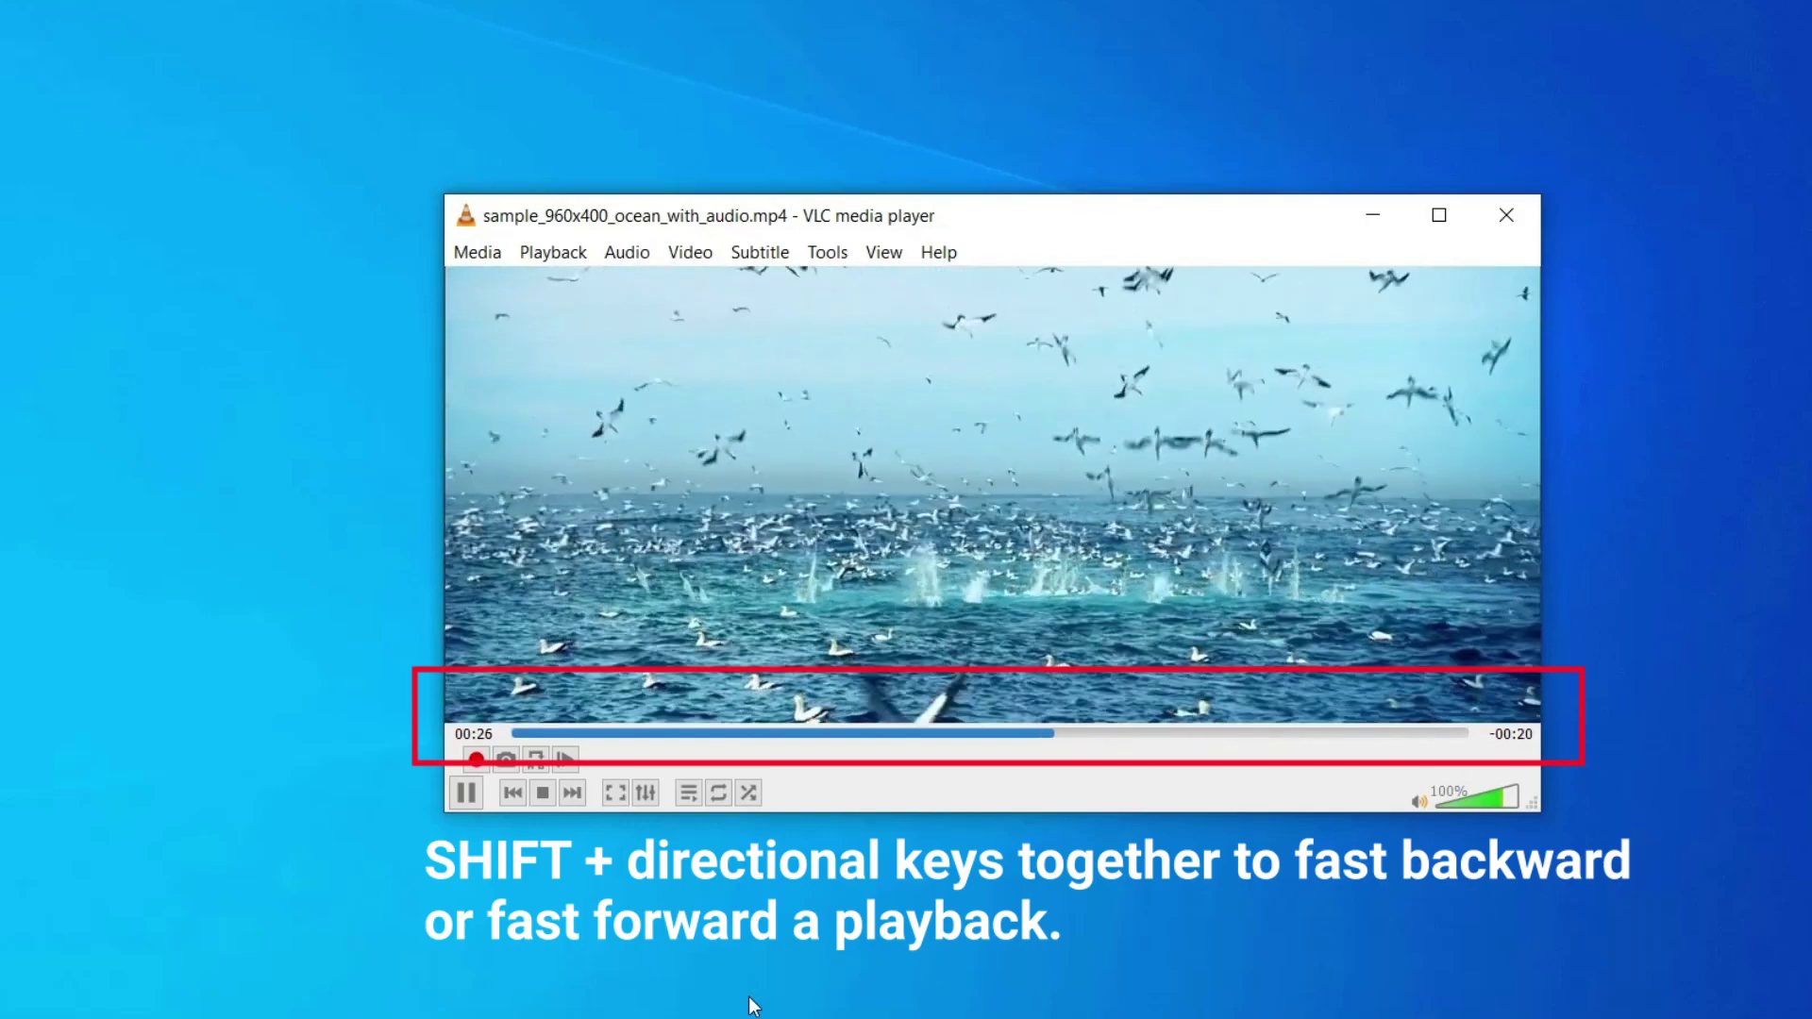
{"action": "key", "text": "shift+Right"}
{"action": "key", "text": "shift+Right"}
{"action": "key", "text": "shift+Left"}
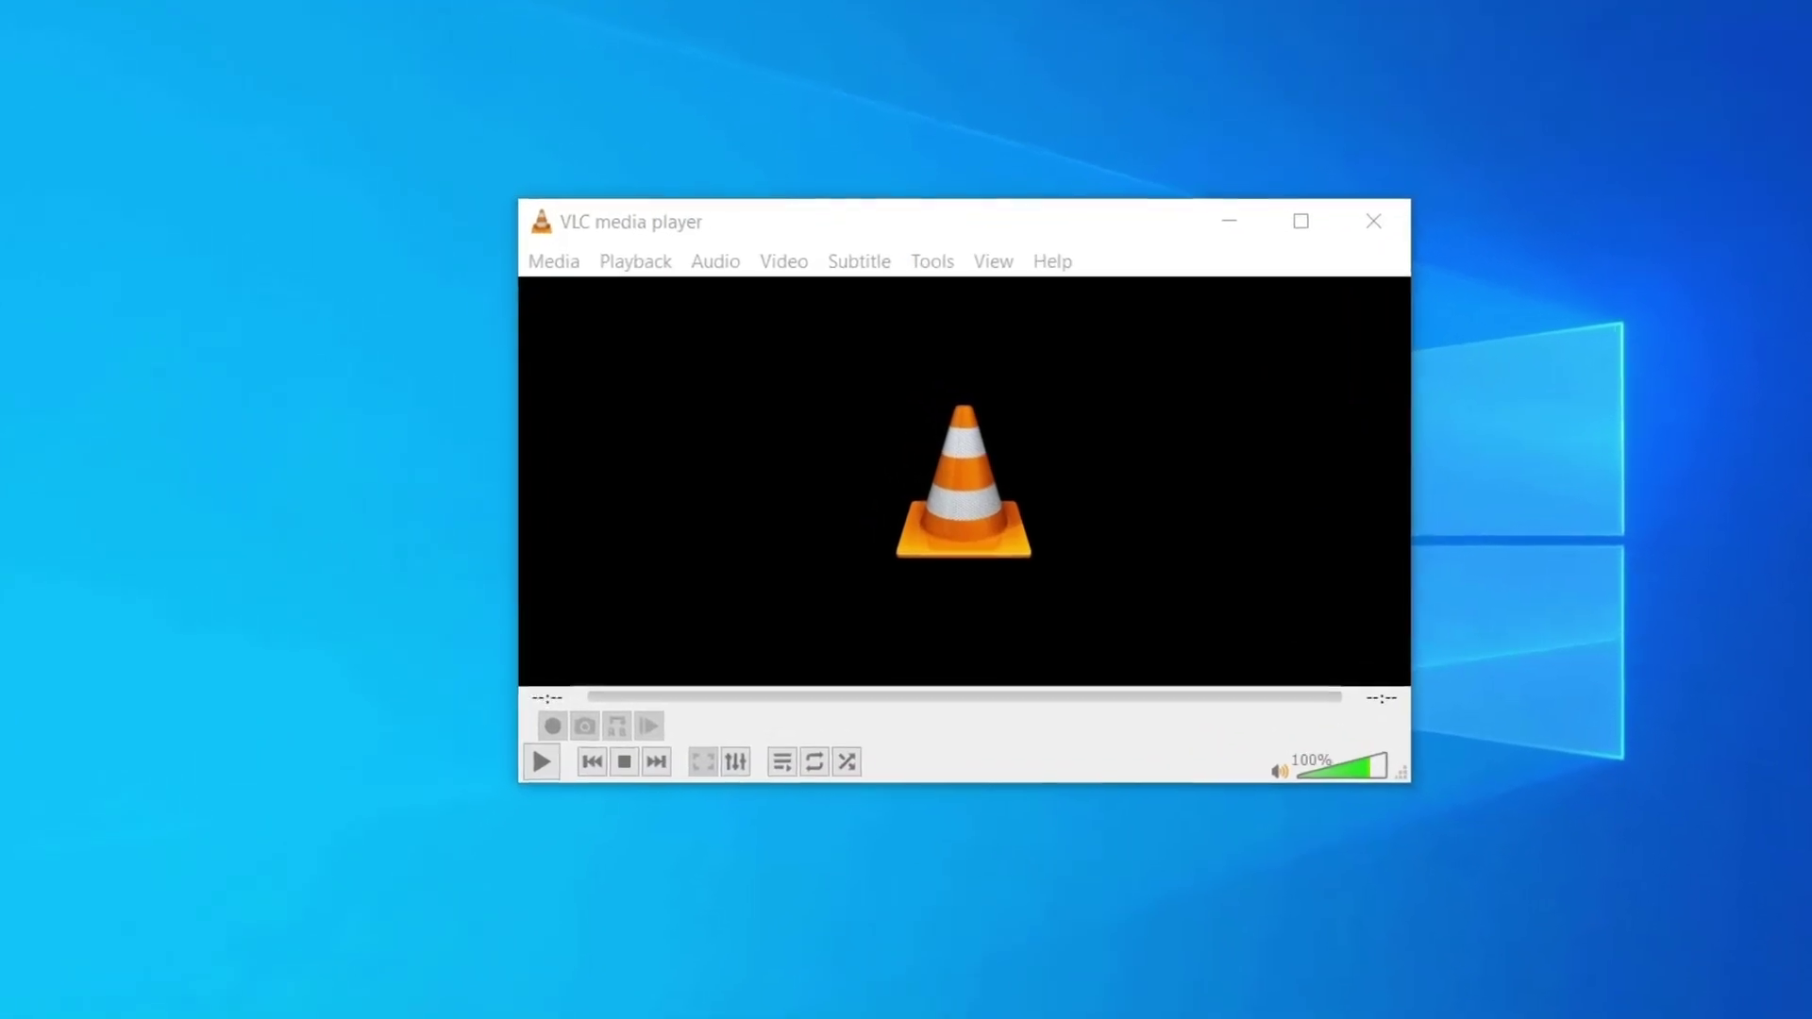
Step: Set Hardware-accelerated decoding to Disable under Input / Codecs preferences and save
{"action": "left_click", "coordinate": [942, 259]}
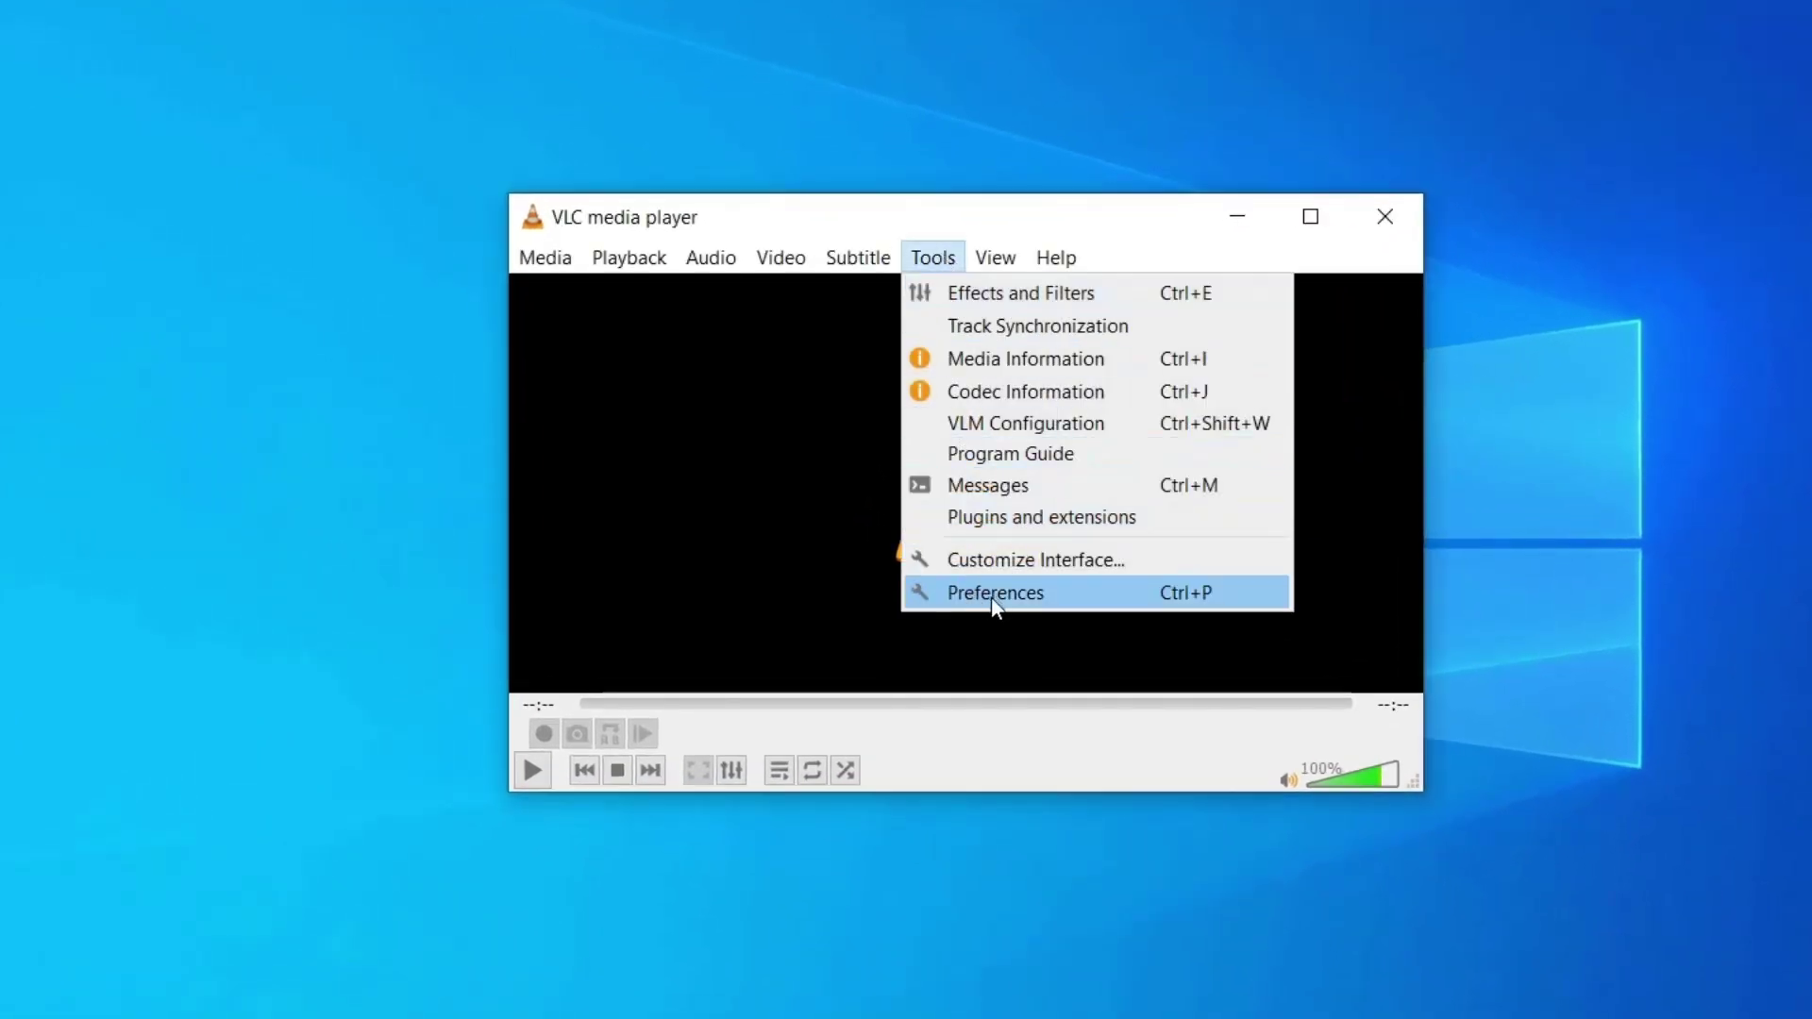
{"action": "left_click", "coordinate": [1027, 598]}
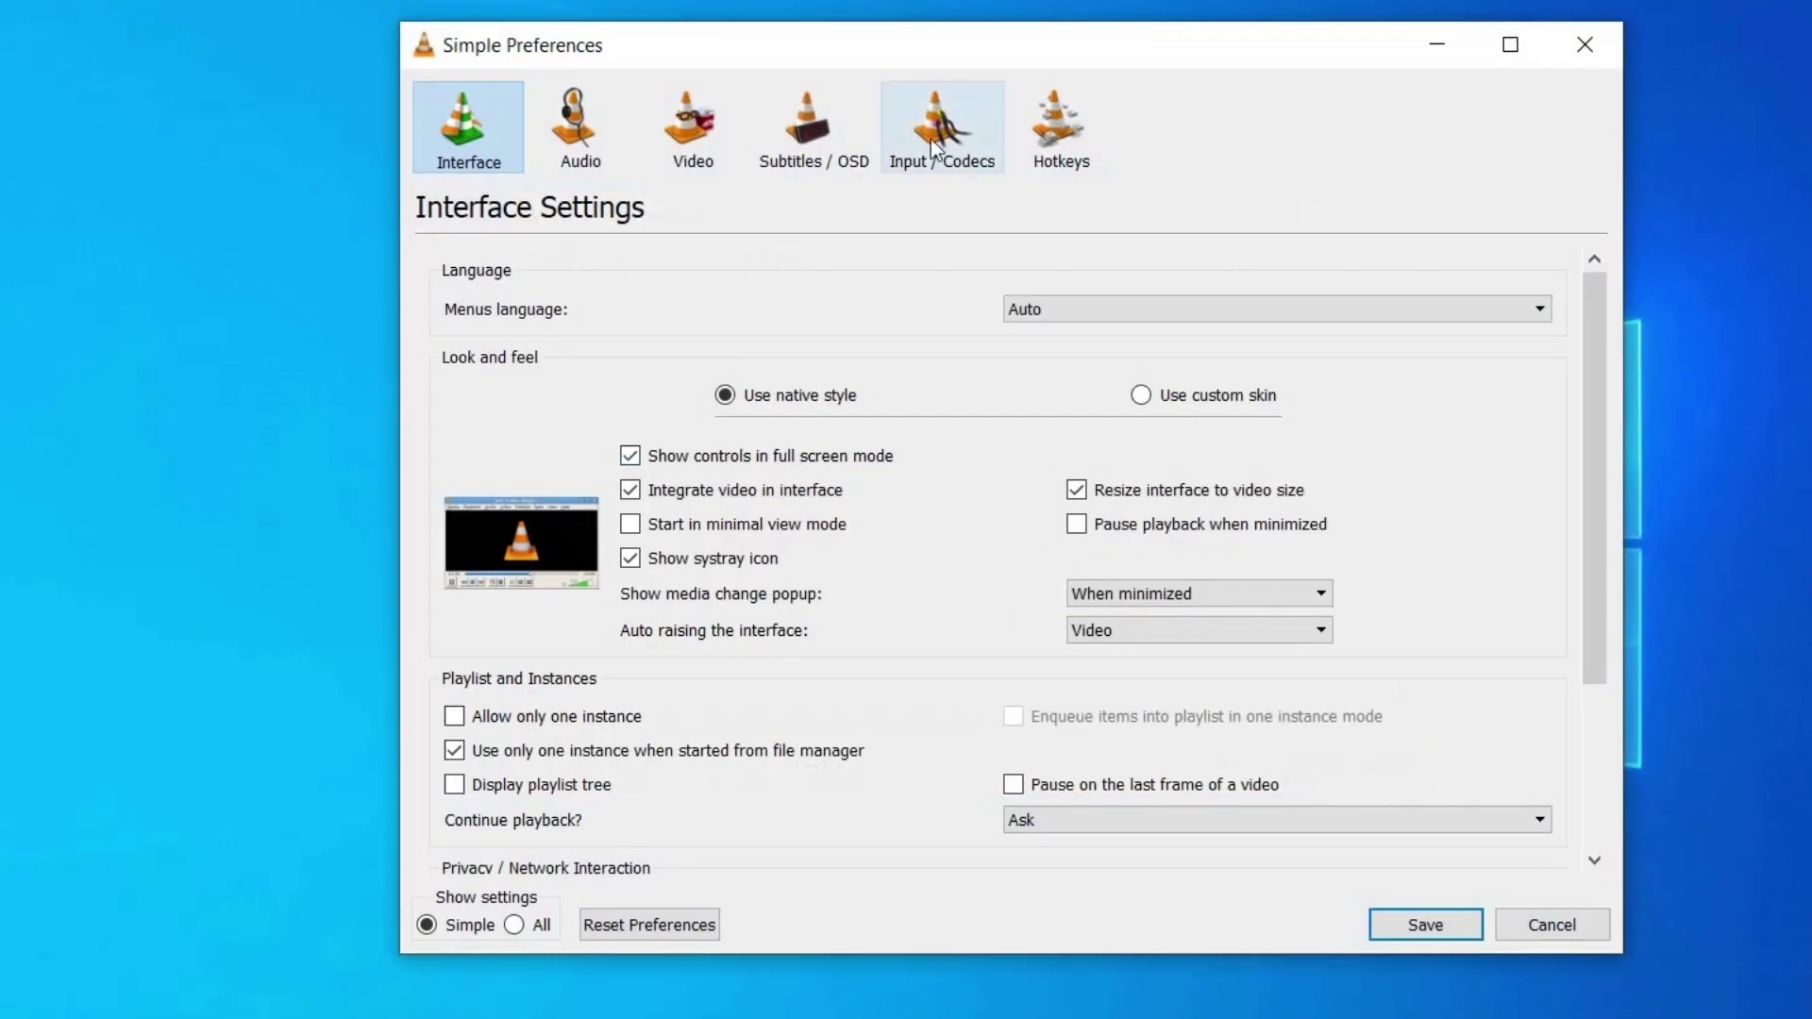
{"action": "left_click", "coordinate": [935, 140]}
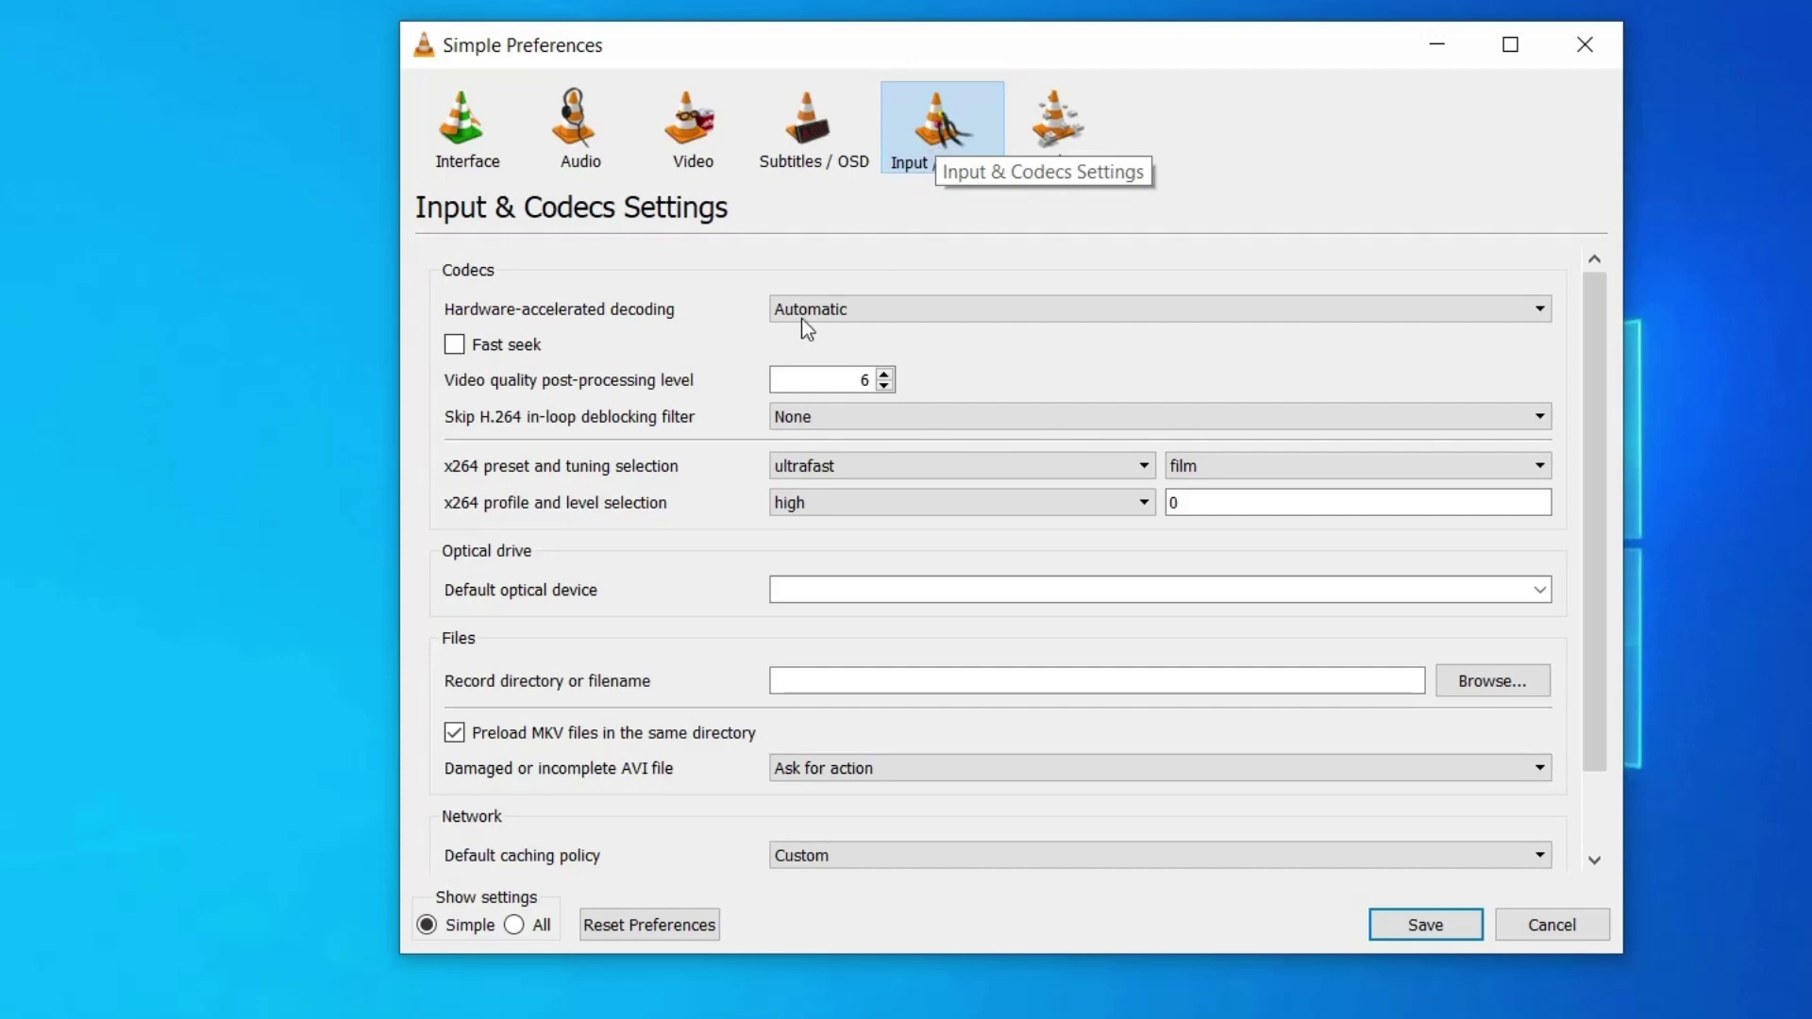
{"action": "left_click", "coordinate": [834, 314]}
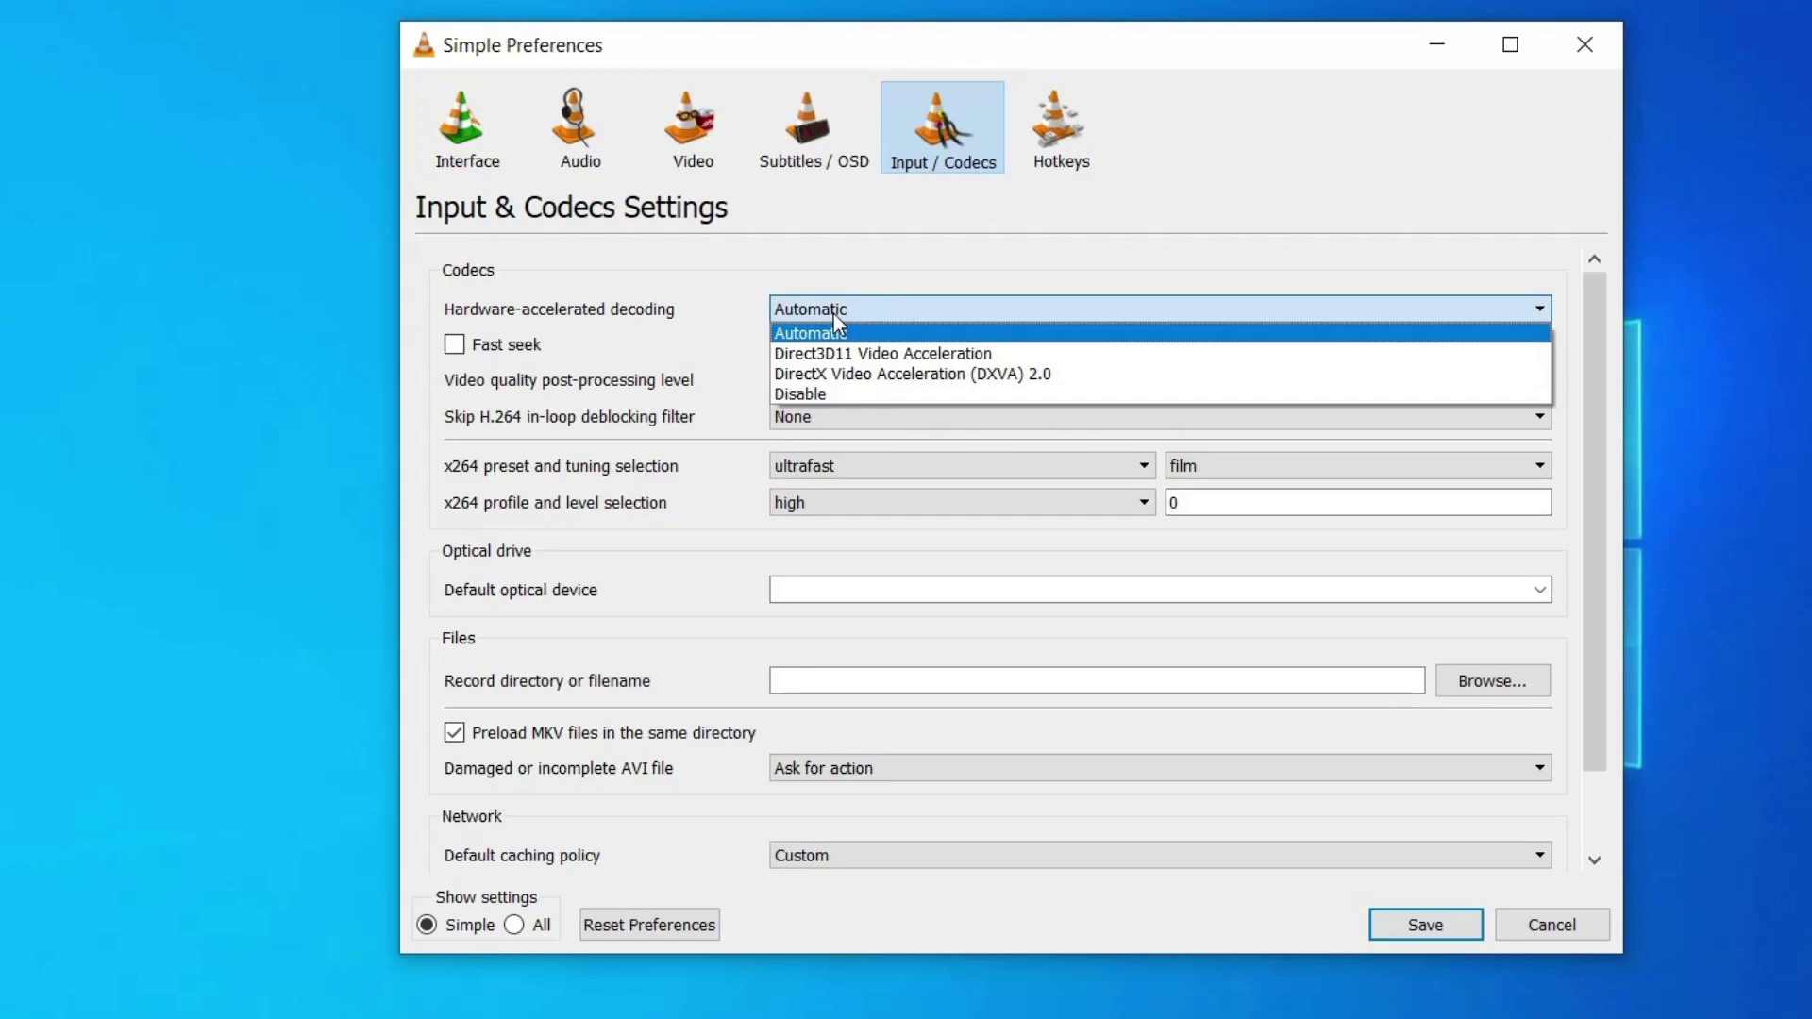
{"action": "left_click", "coordinate": [841, 397]}
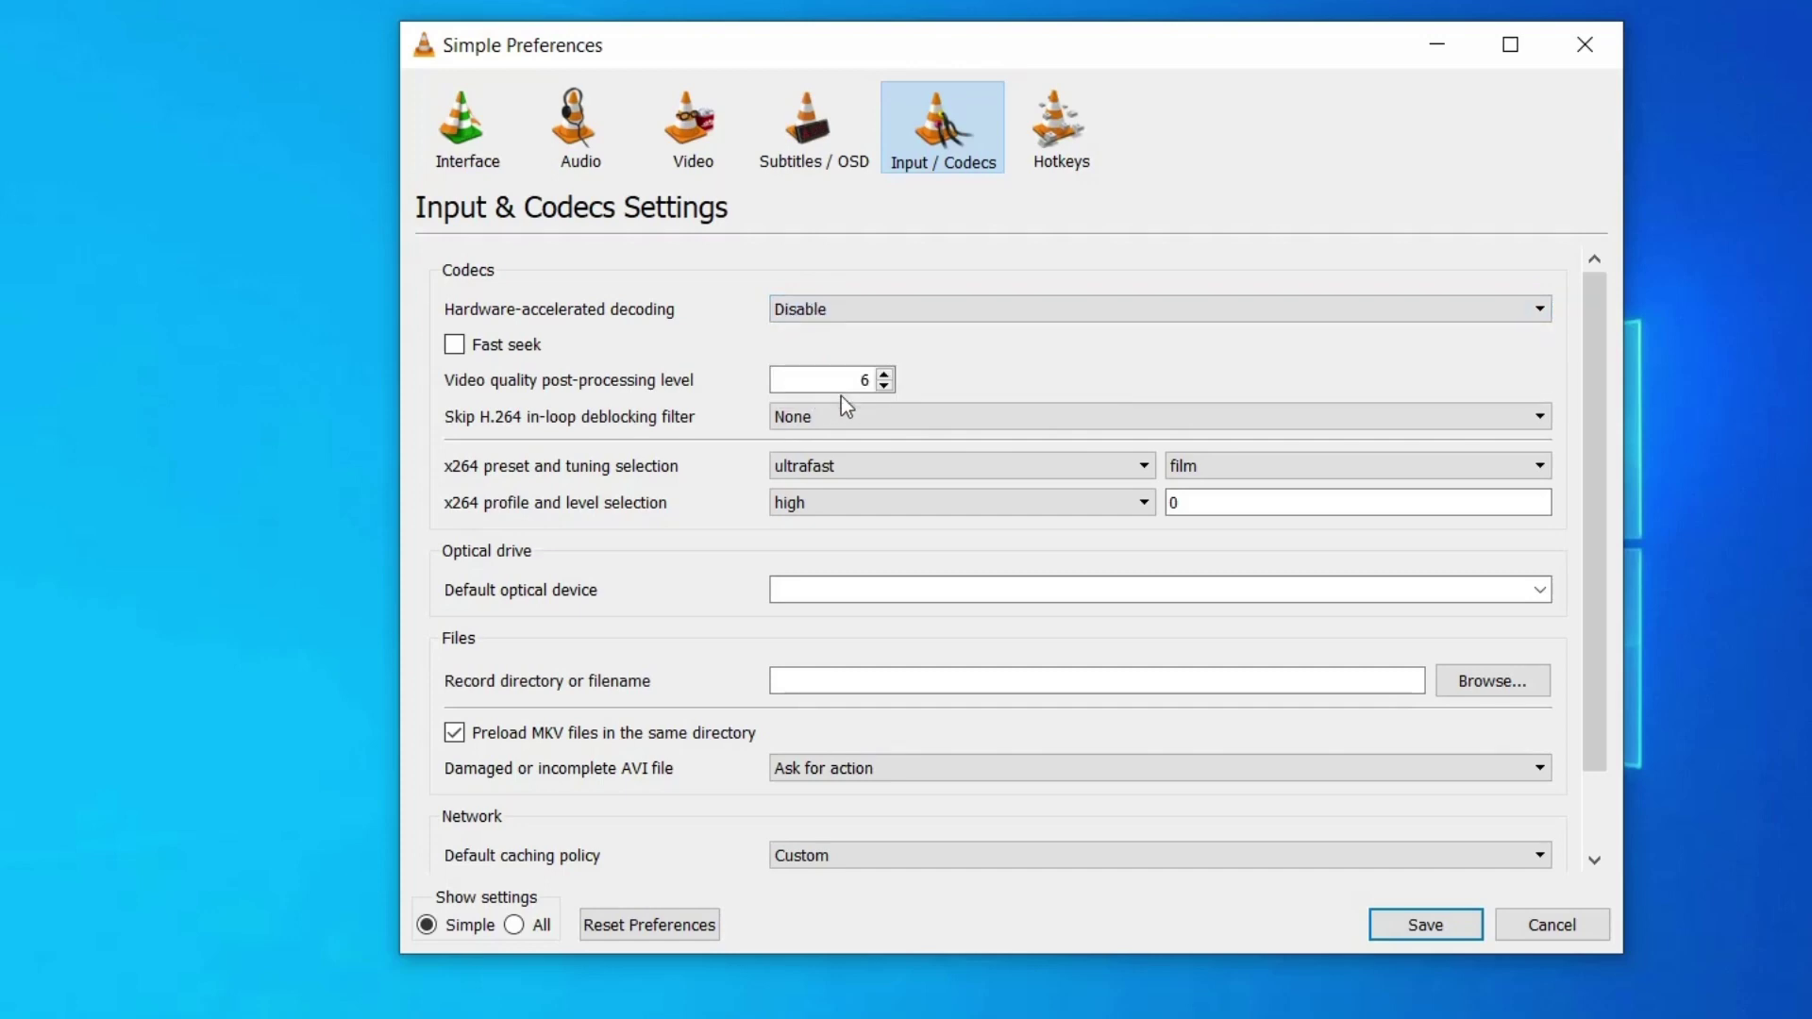
{"action": "left_click", "coordinate": [1425, 926]}
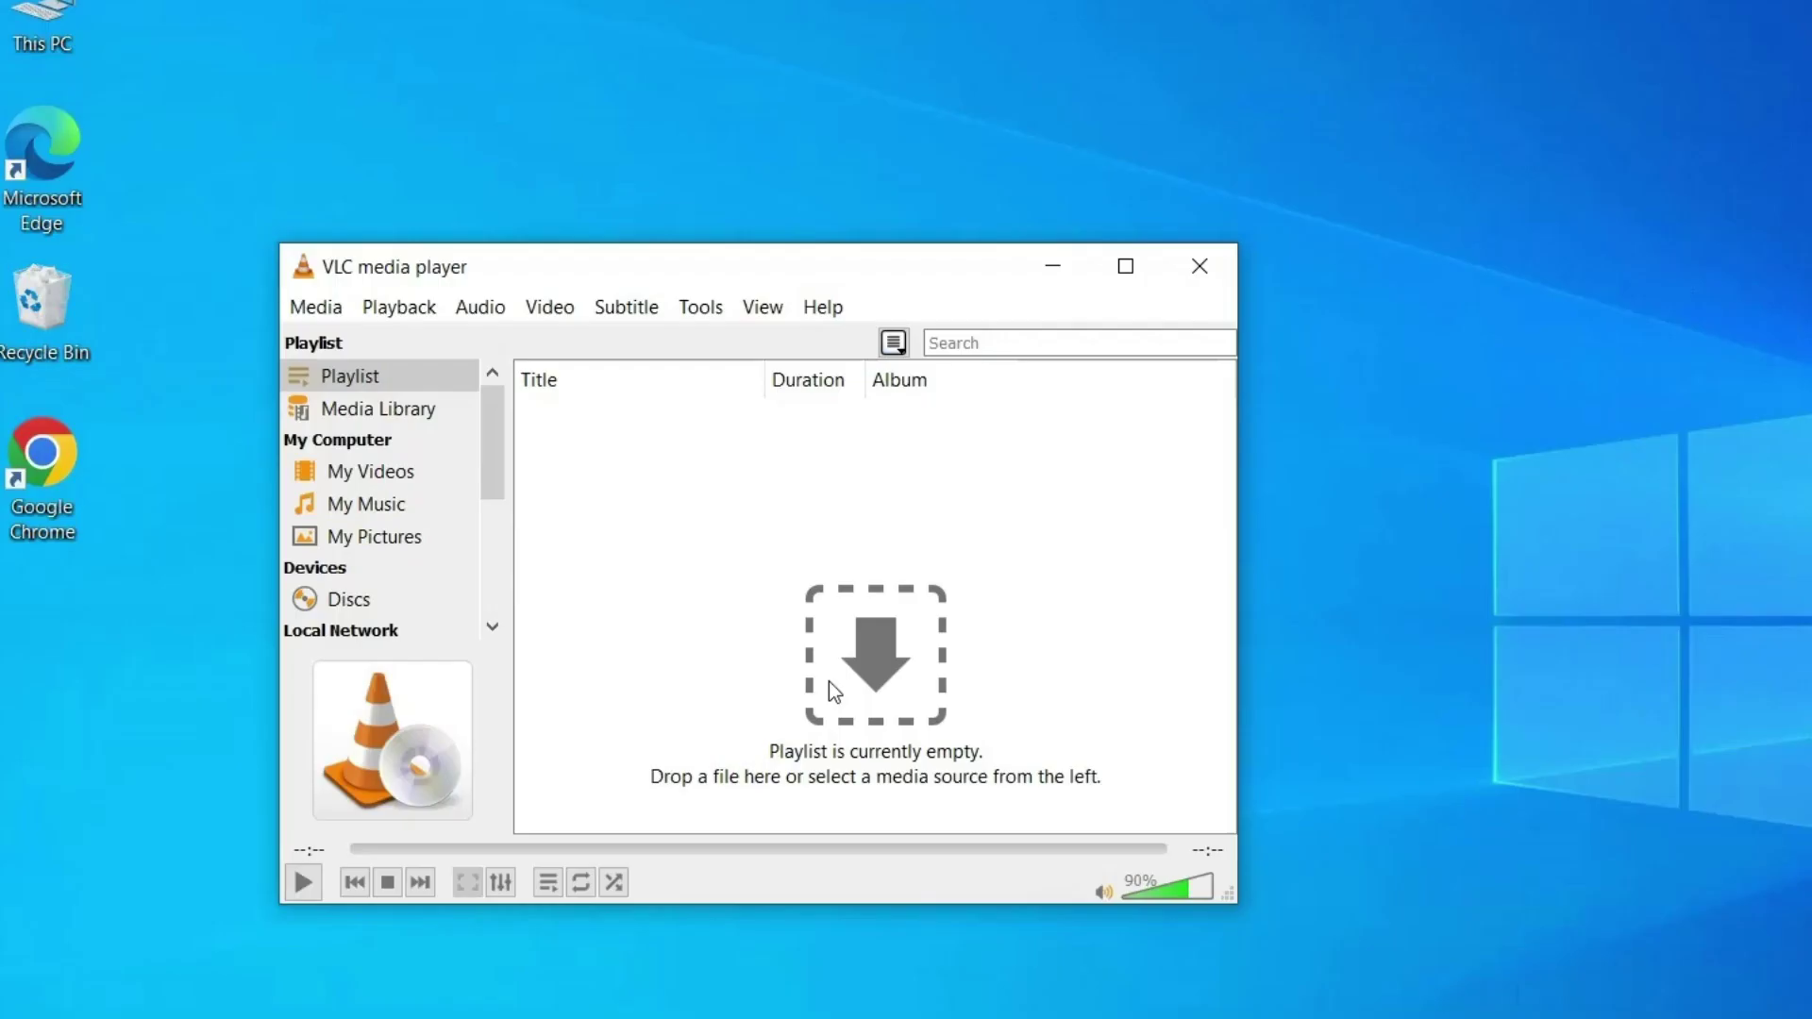
Step: Select OpenGL video output as the Output module in VLC's Video preferences
{"action": "left_click", "coordinate": [709, 311]}
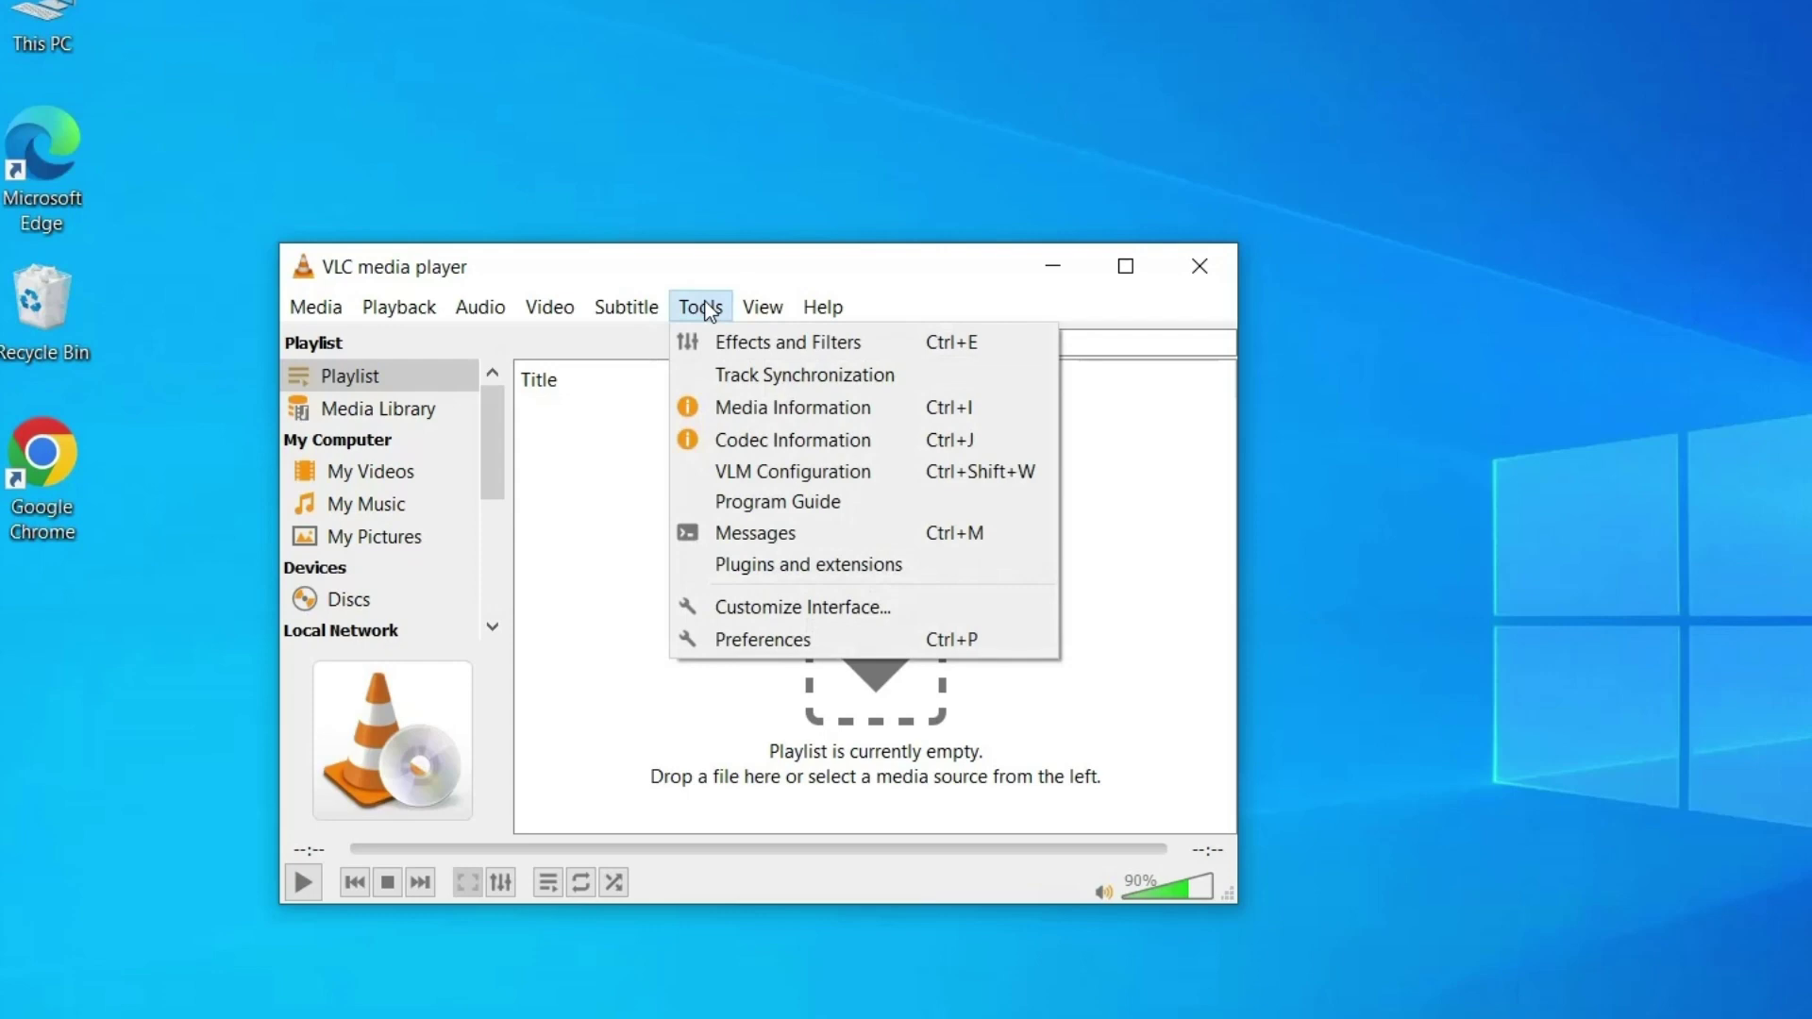
{"action": "left_click", "coordinate": [772, 638]}
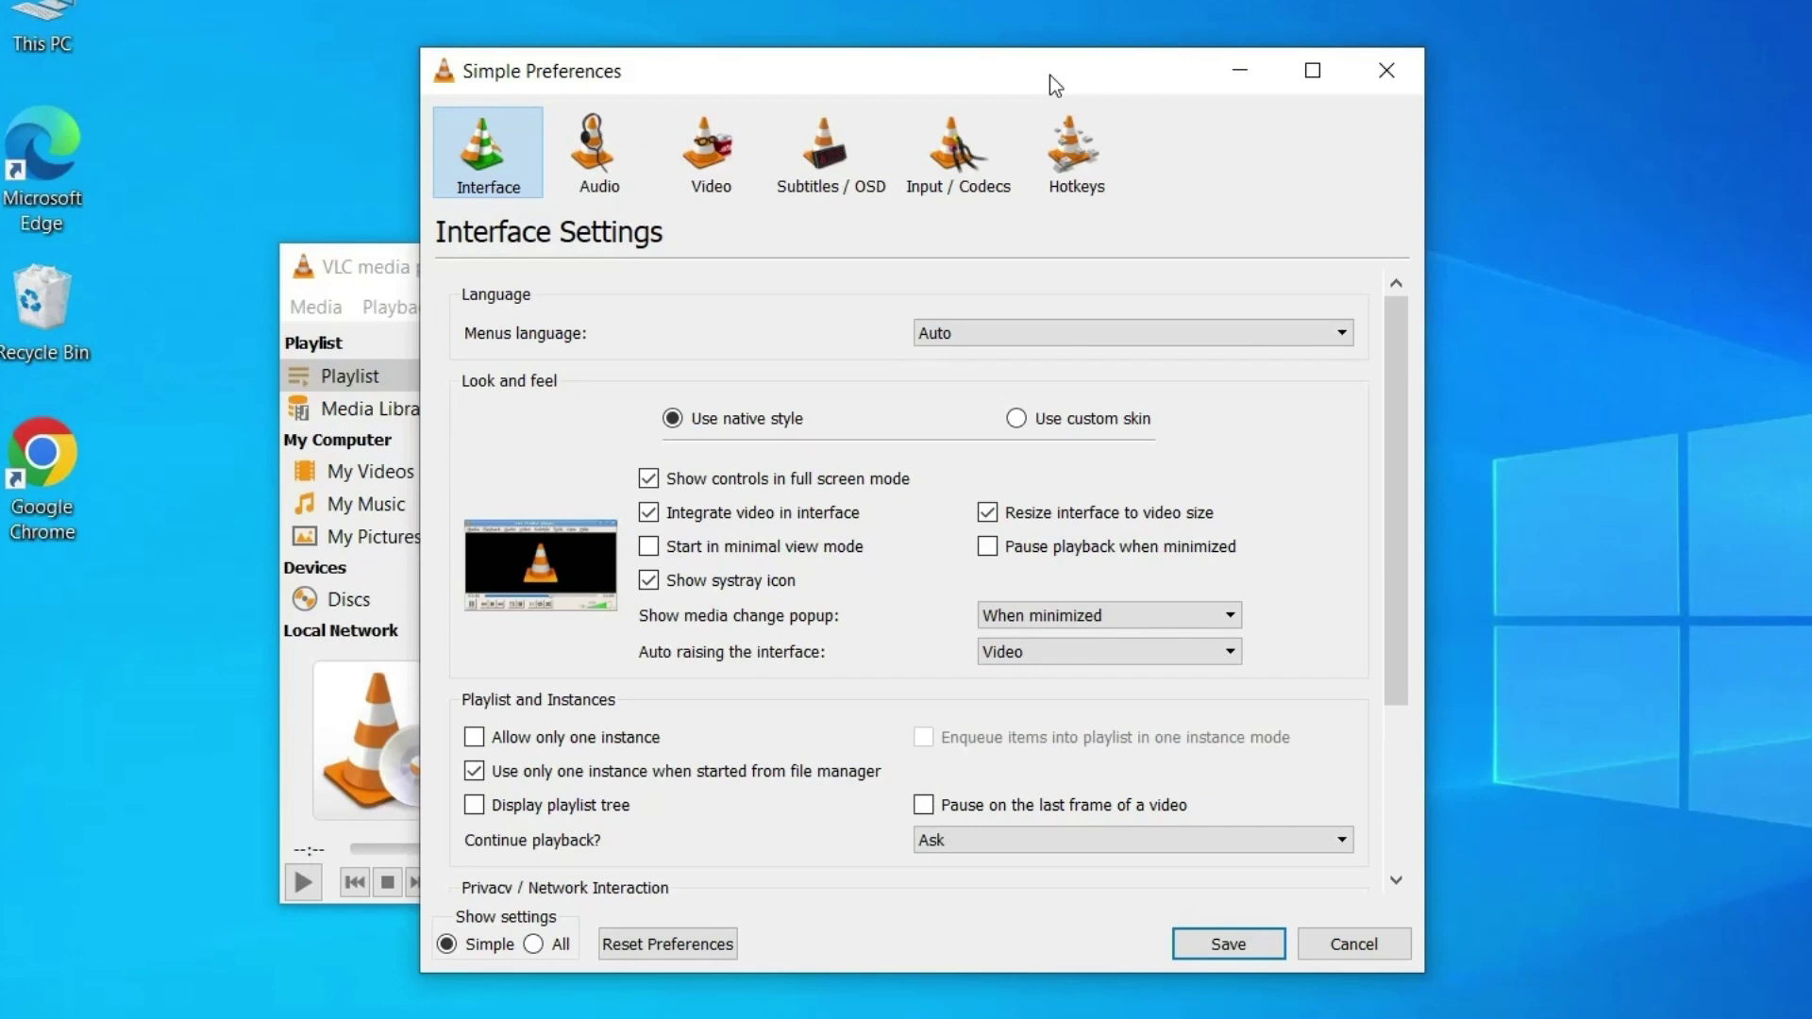
{"action": "left_click", "coordinate": [706, 157]}
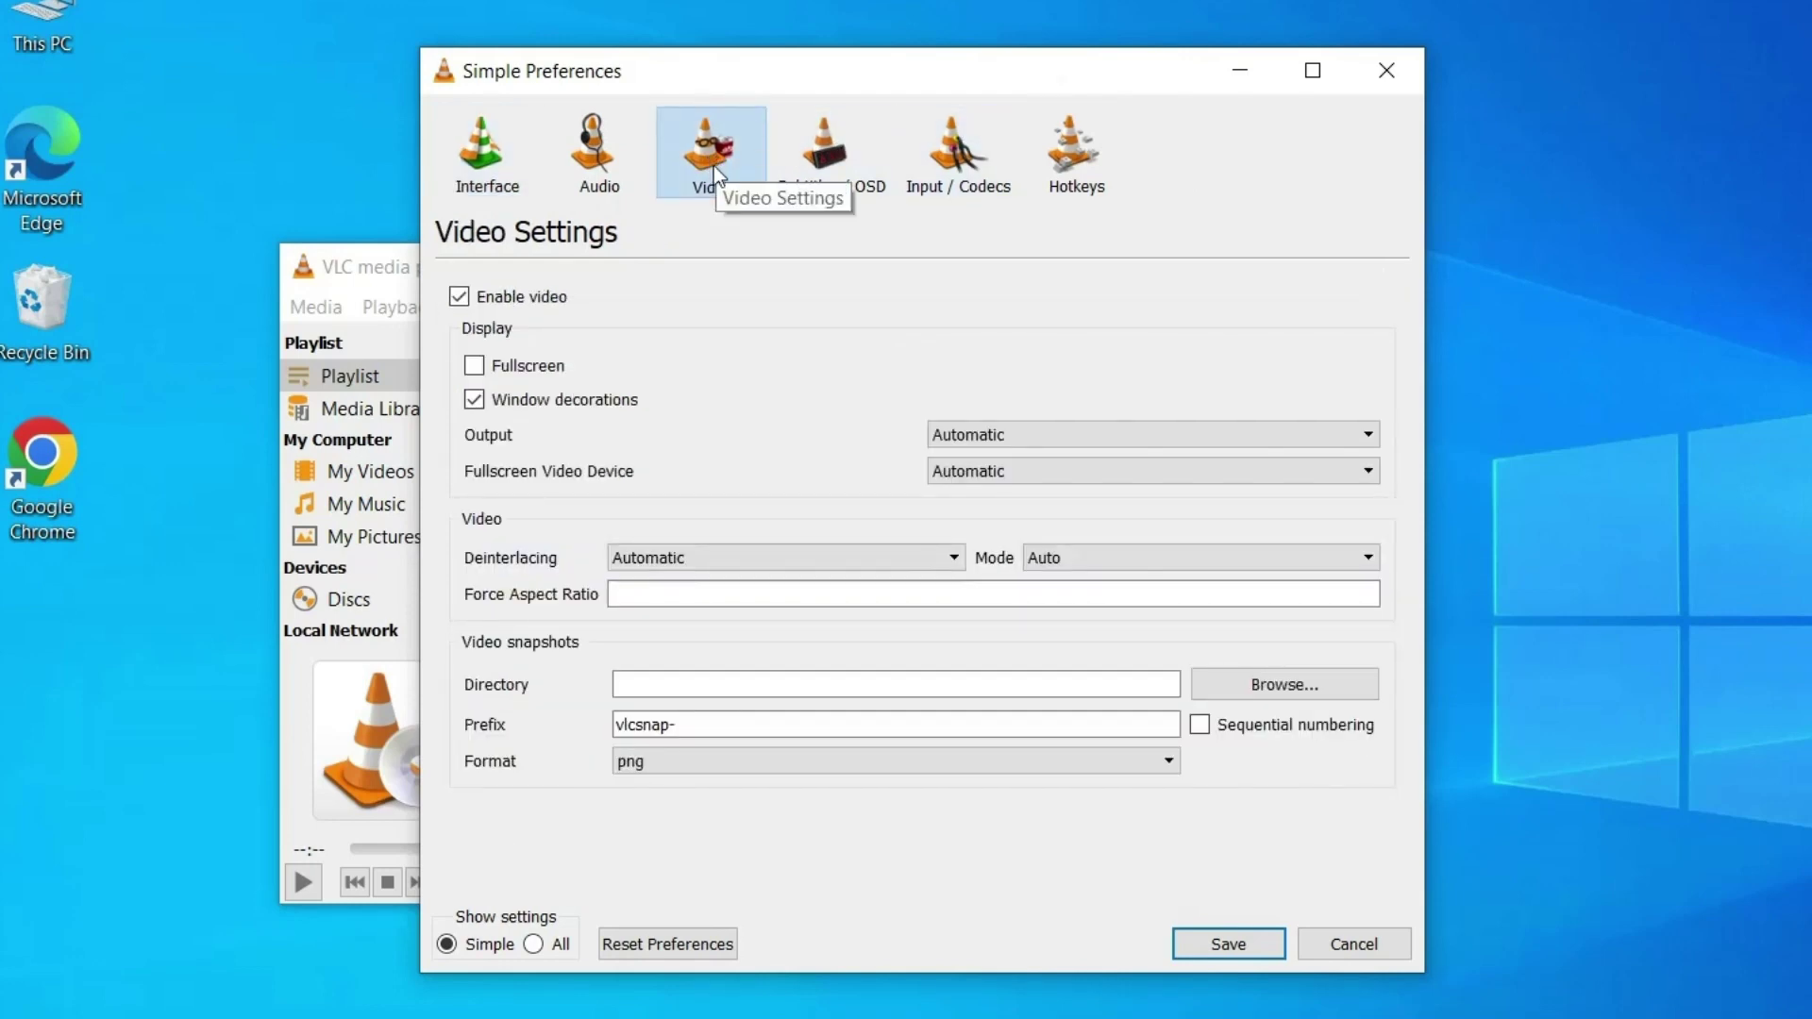
{"action": "left_click", "coordinate": [1003, 429]}
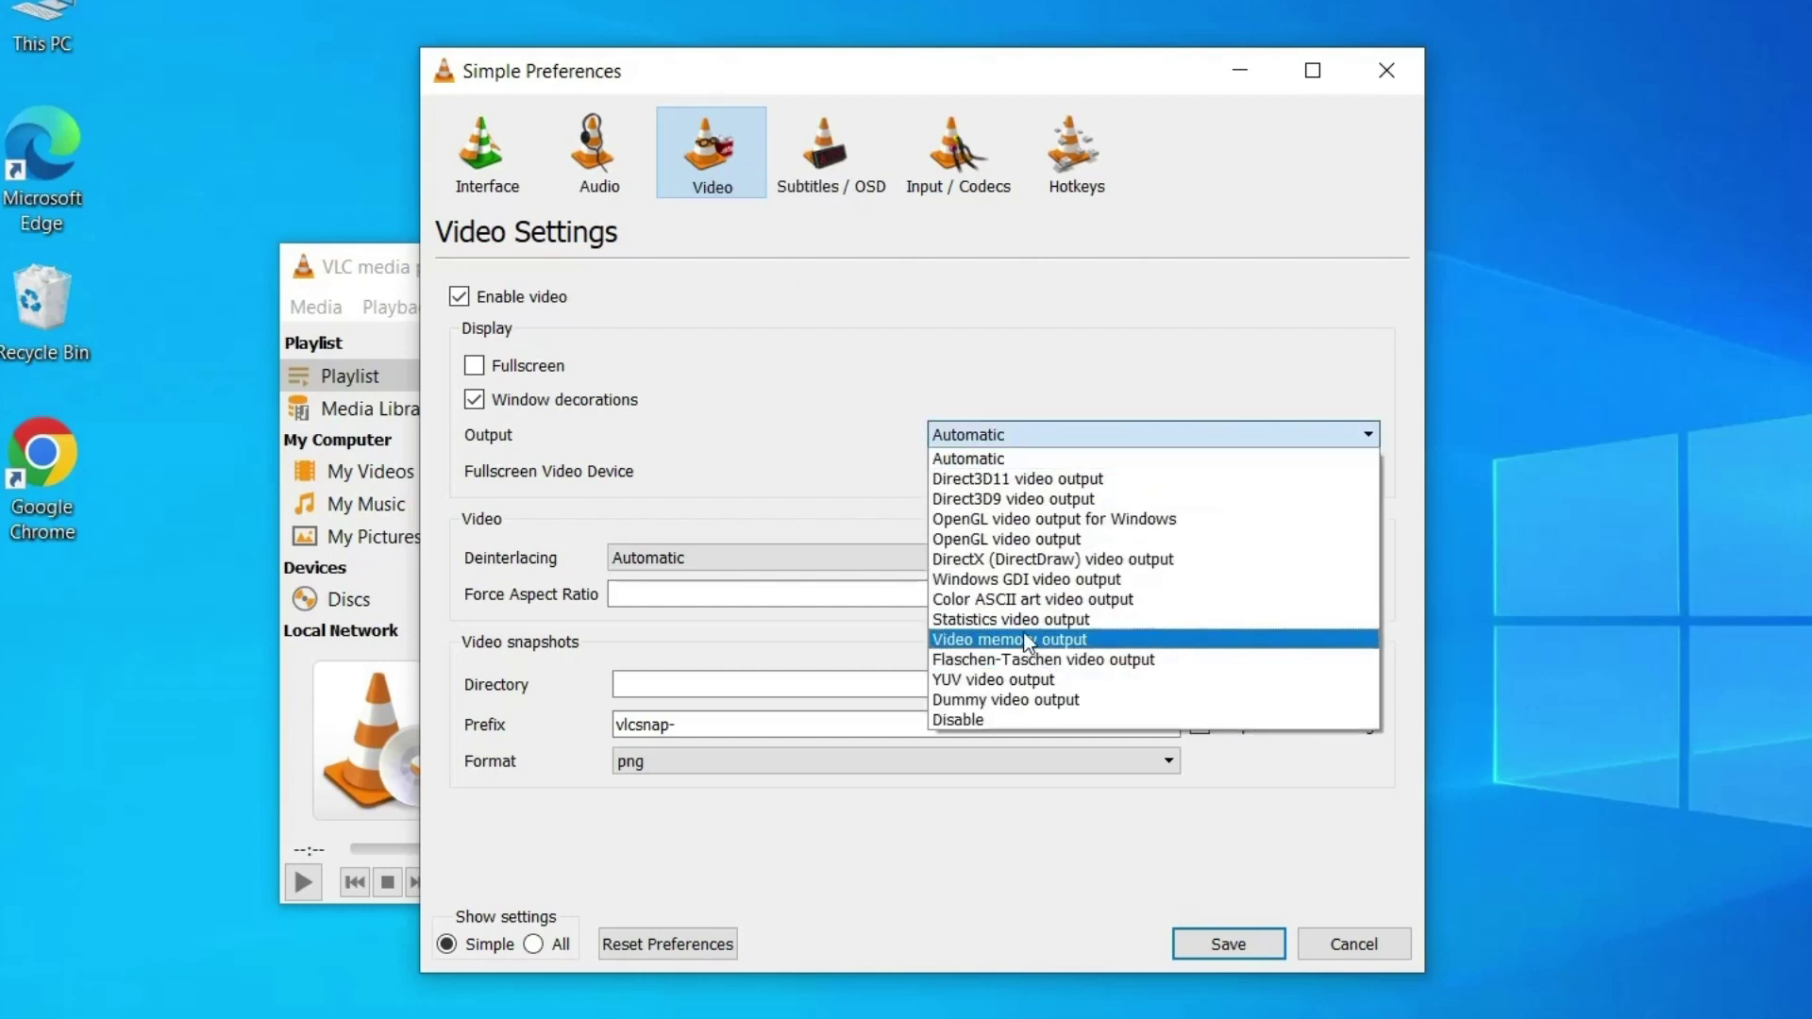
{"action": "left_click", "coordinate": [1051, 537]}
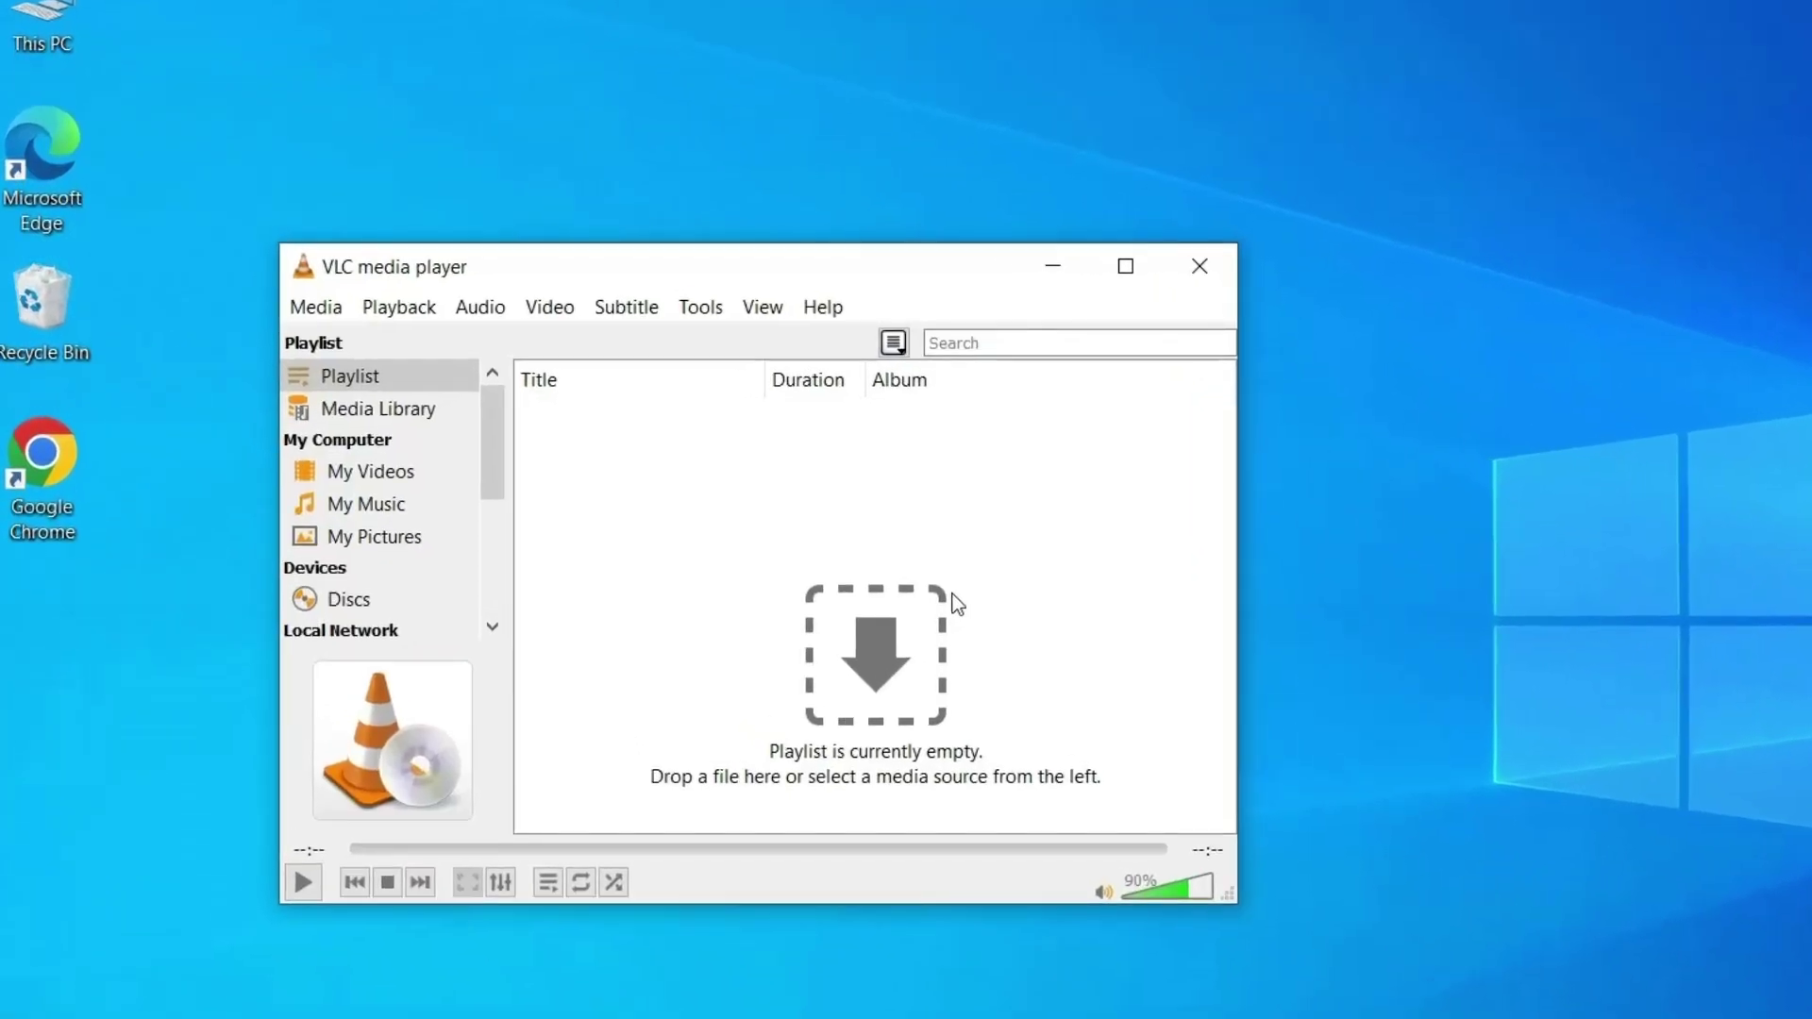
Step: Open VLC's Tools menu, where Preferences is listed
{"action": "left_click", "coordinate": [691, 304]}
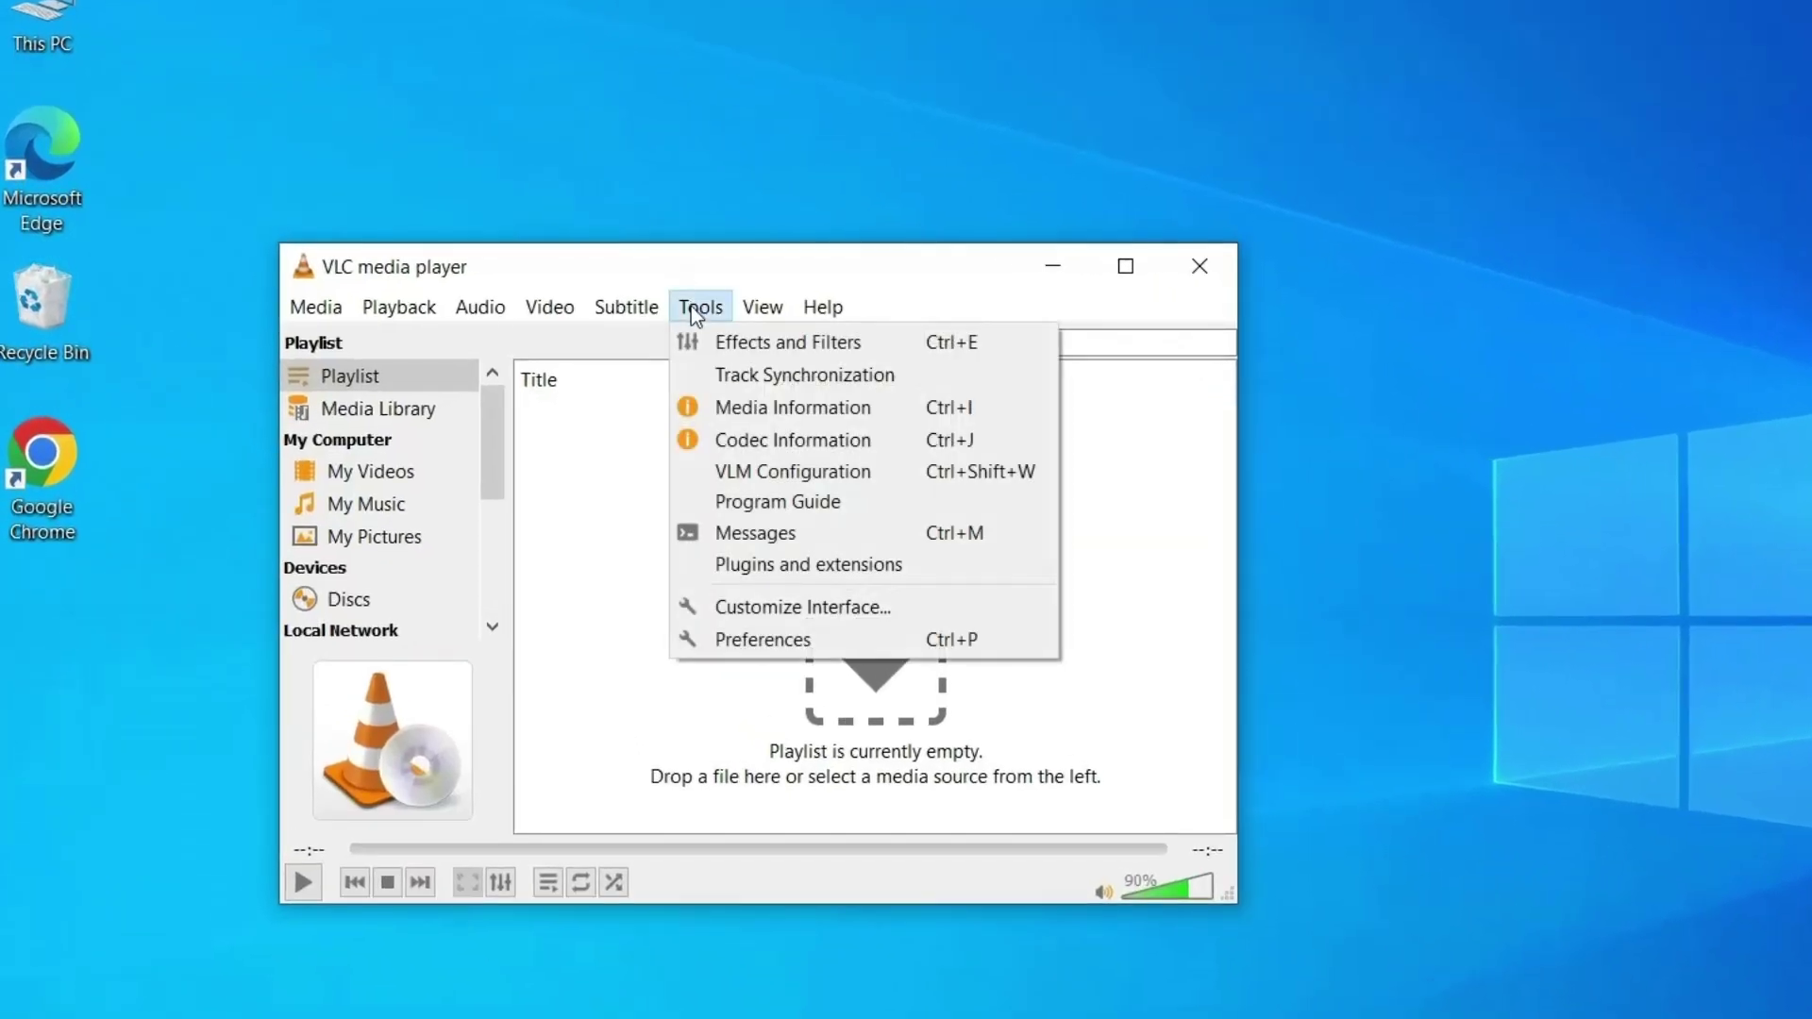
Step: Show all preferences and change Input / Codecs File caching (ms) from 1000 to 1500
{"action": "left_click", "coordinate": [762, 642]}
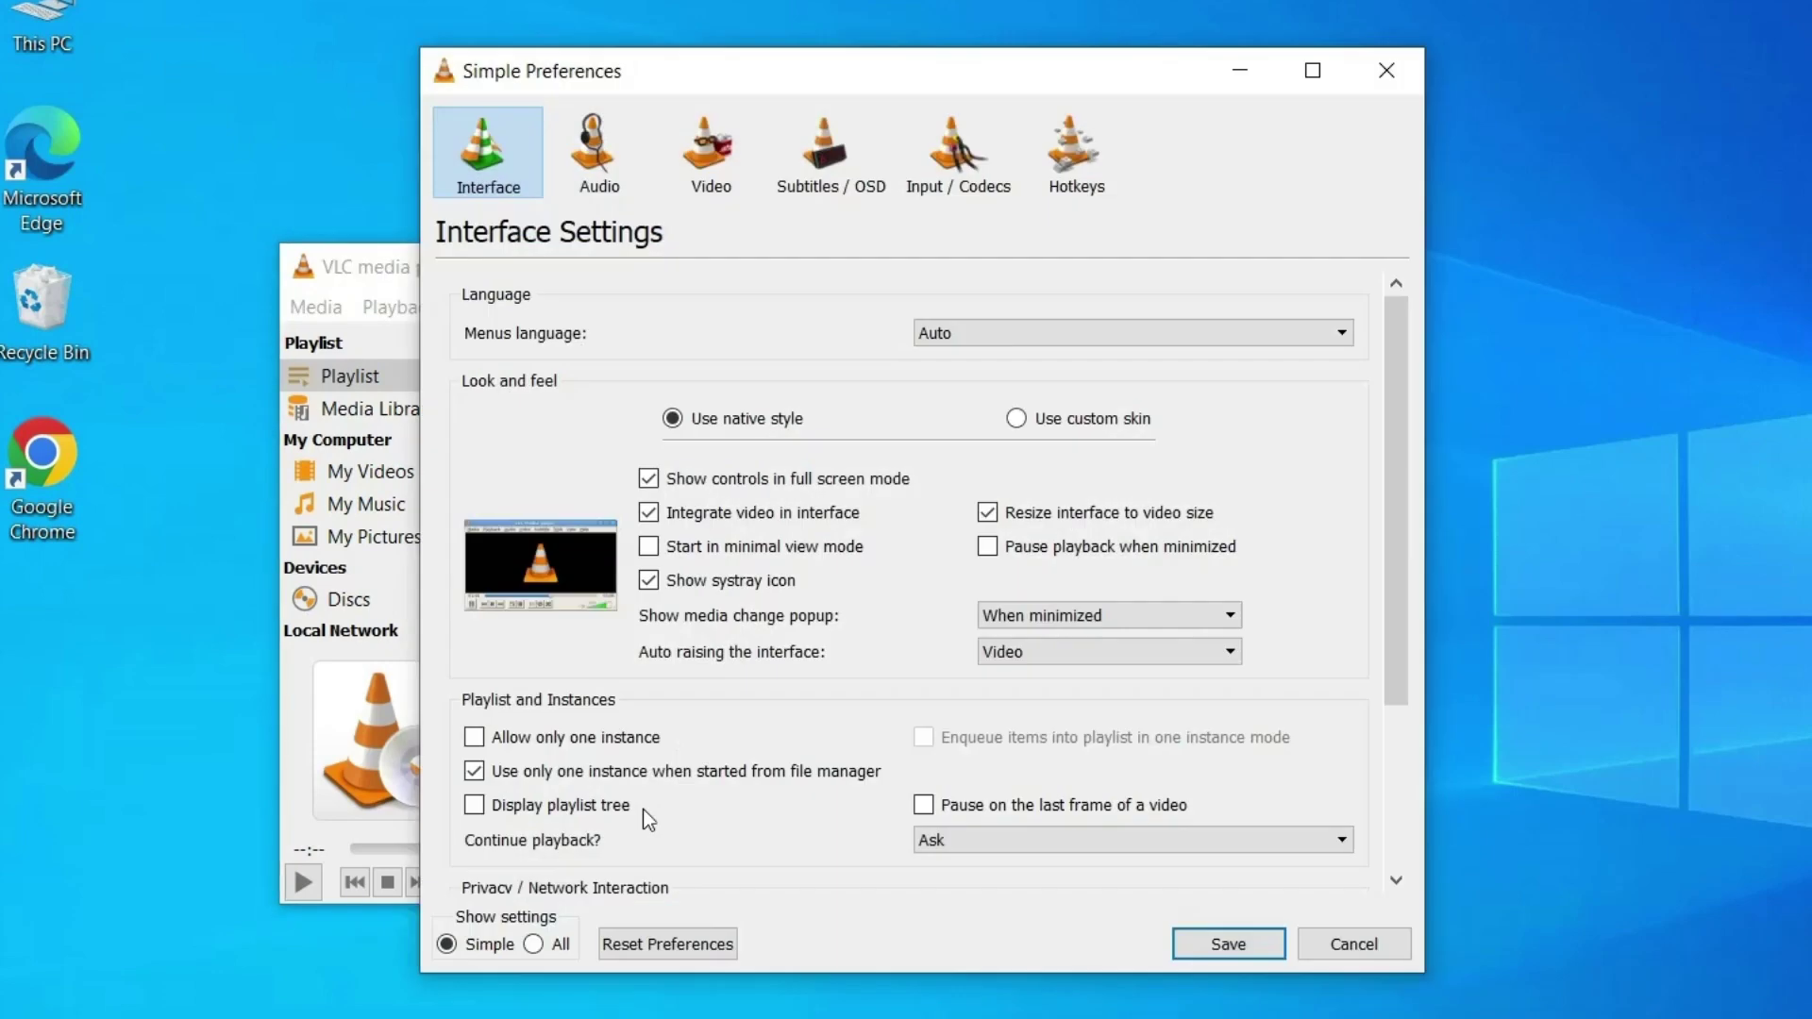
{"action": "left_click", "coordinate": [534, 944]}
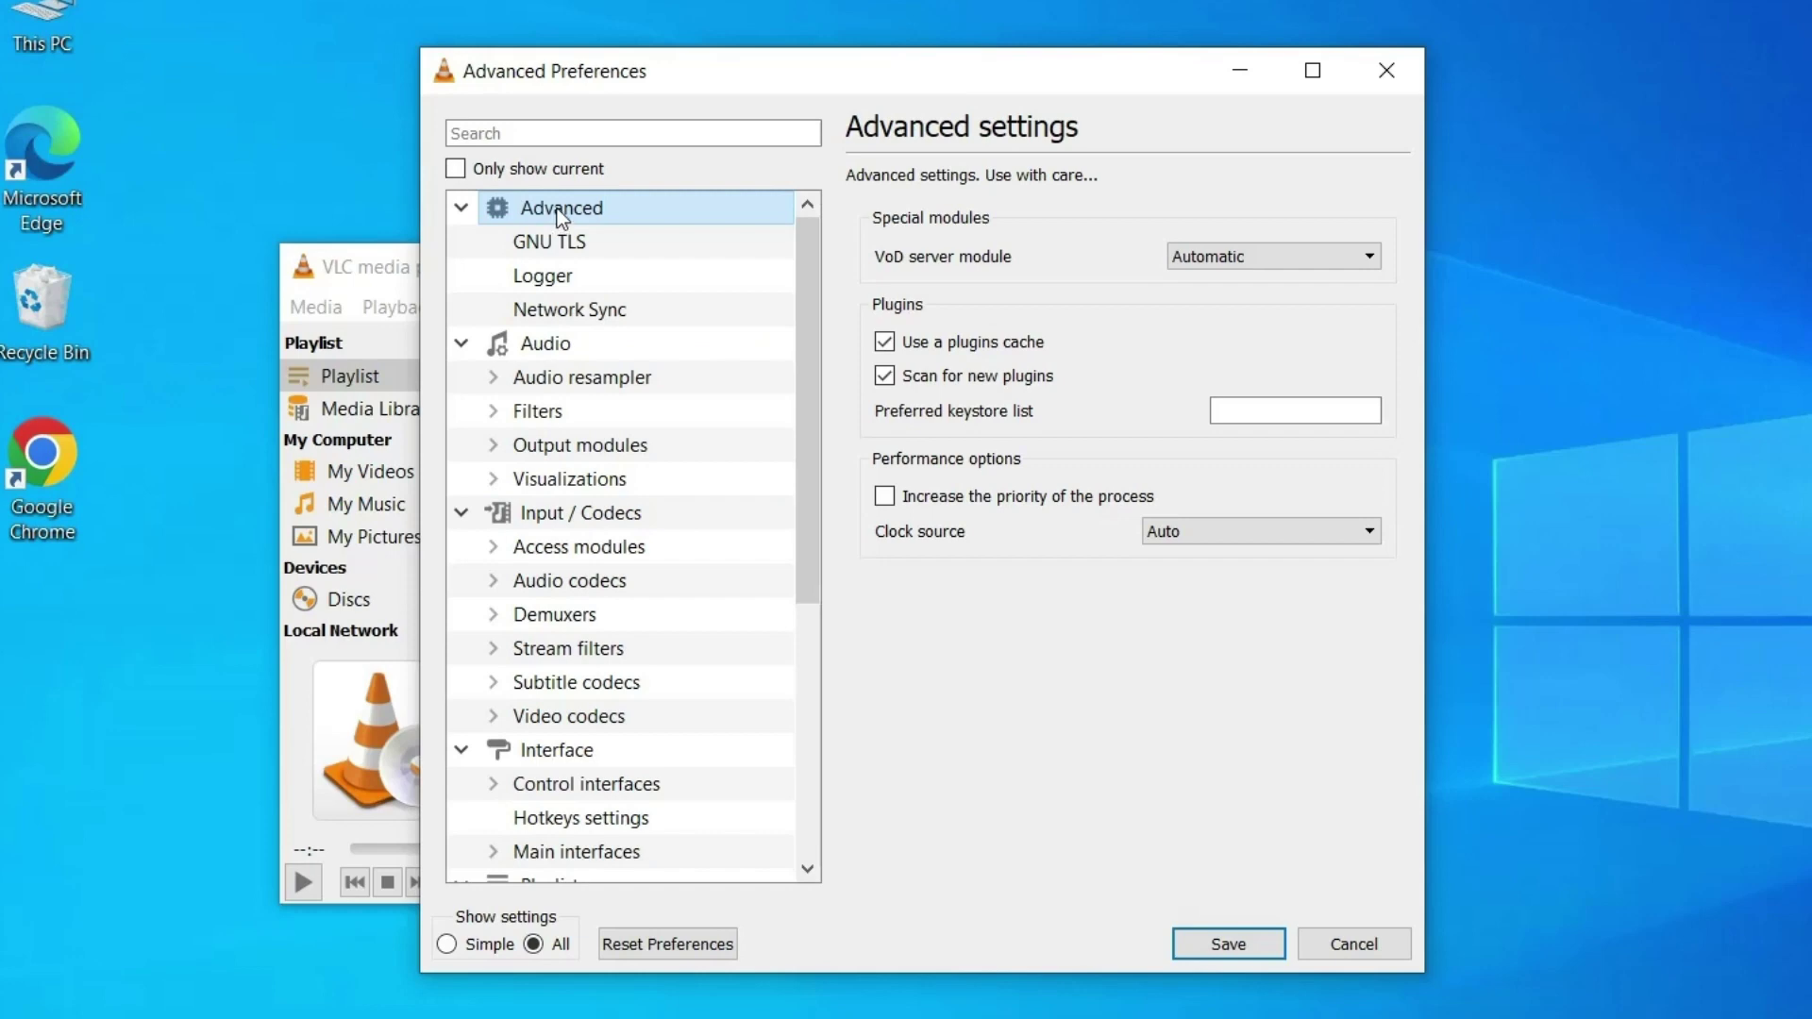
{"action": "left_click", "coordinate": [557, 514]}
{"action": "double_click", "coordinate": [552, 515]}
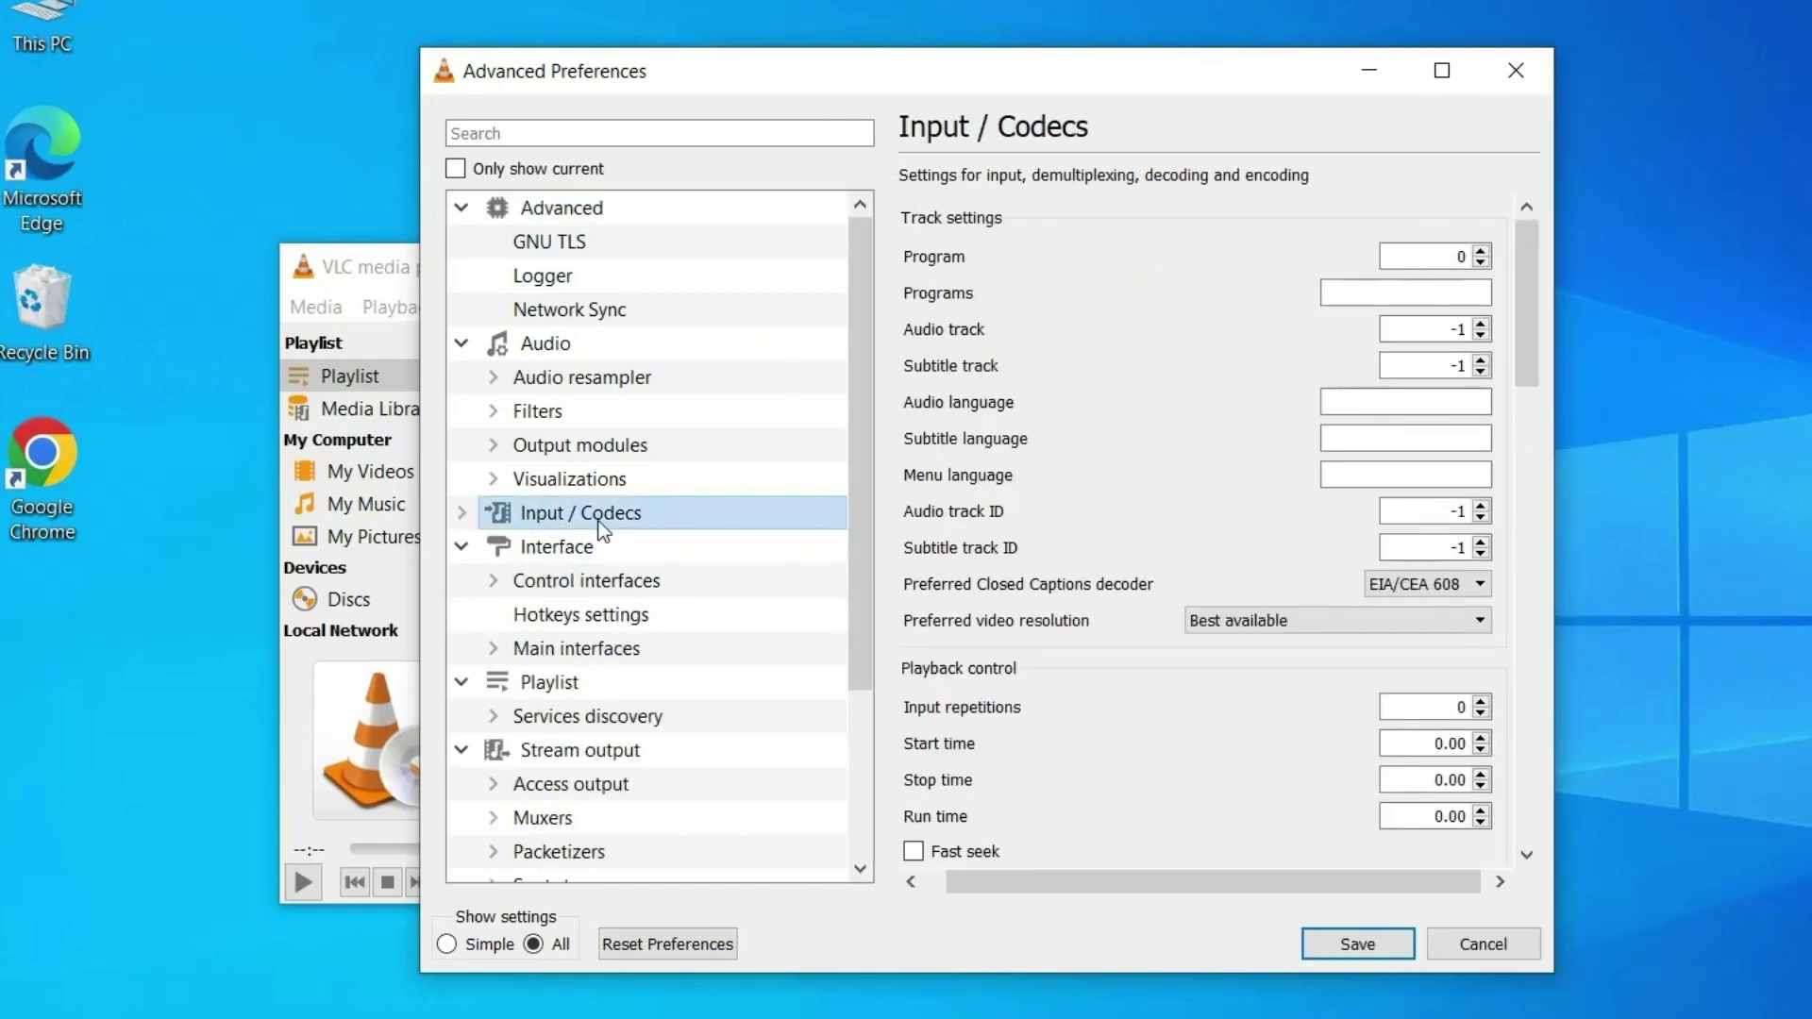
{"action": "scroll", "coordinate": [1067, 552], "scroll_direction": "down", "scroll_amount": 5}
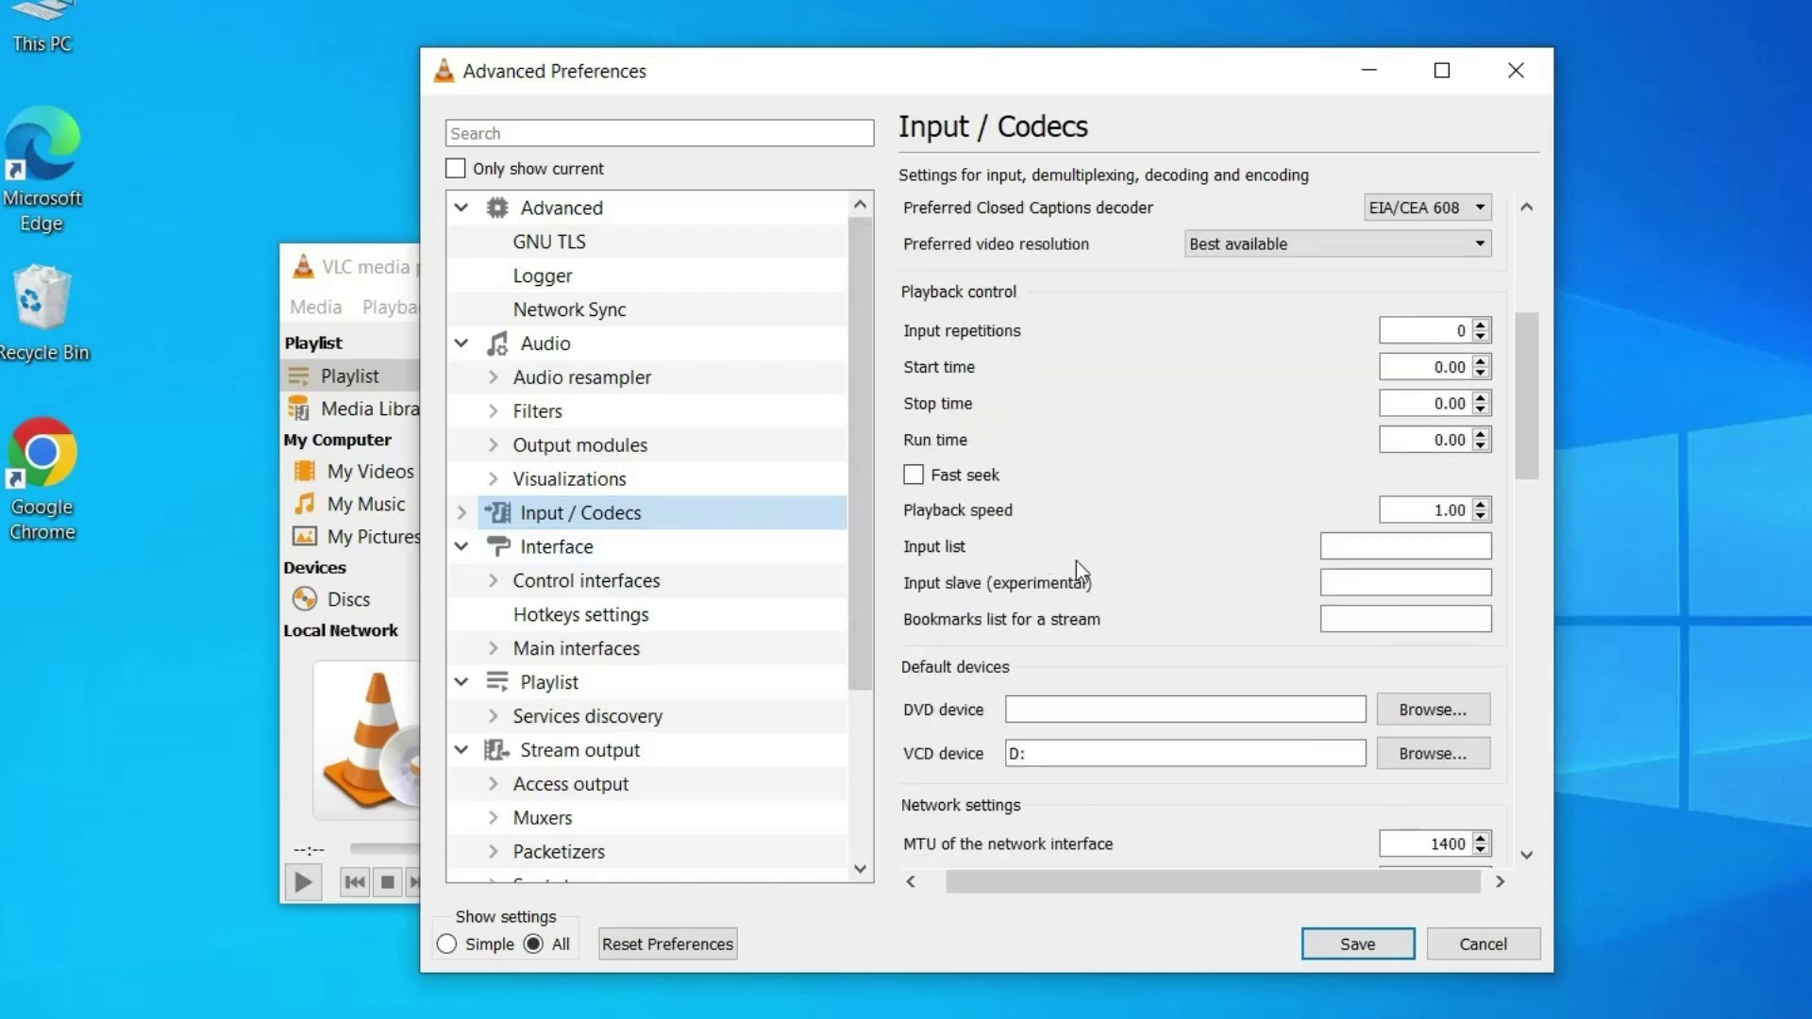
{"action": "scroll", "coordinate": [1079, 566], "scroll_direction": "down", "scroll_amount": 15}
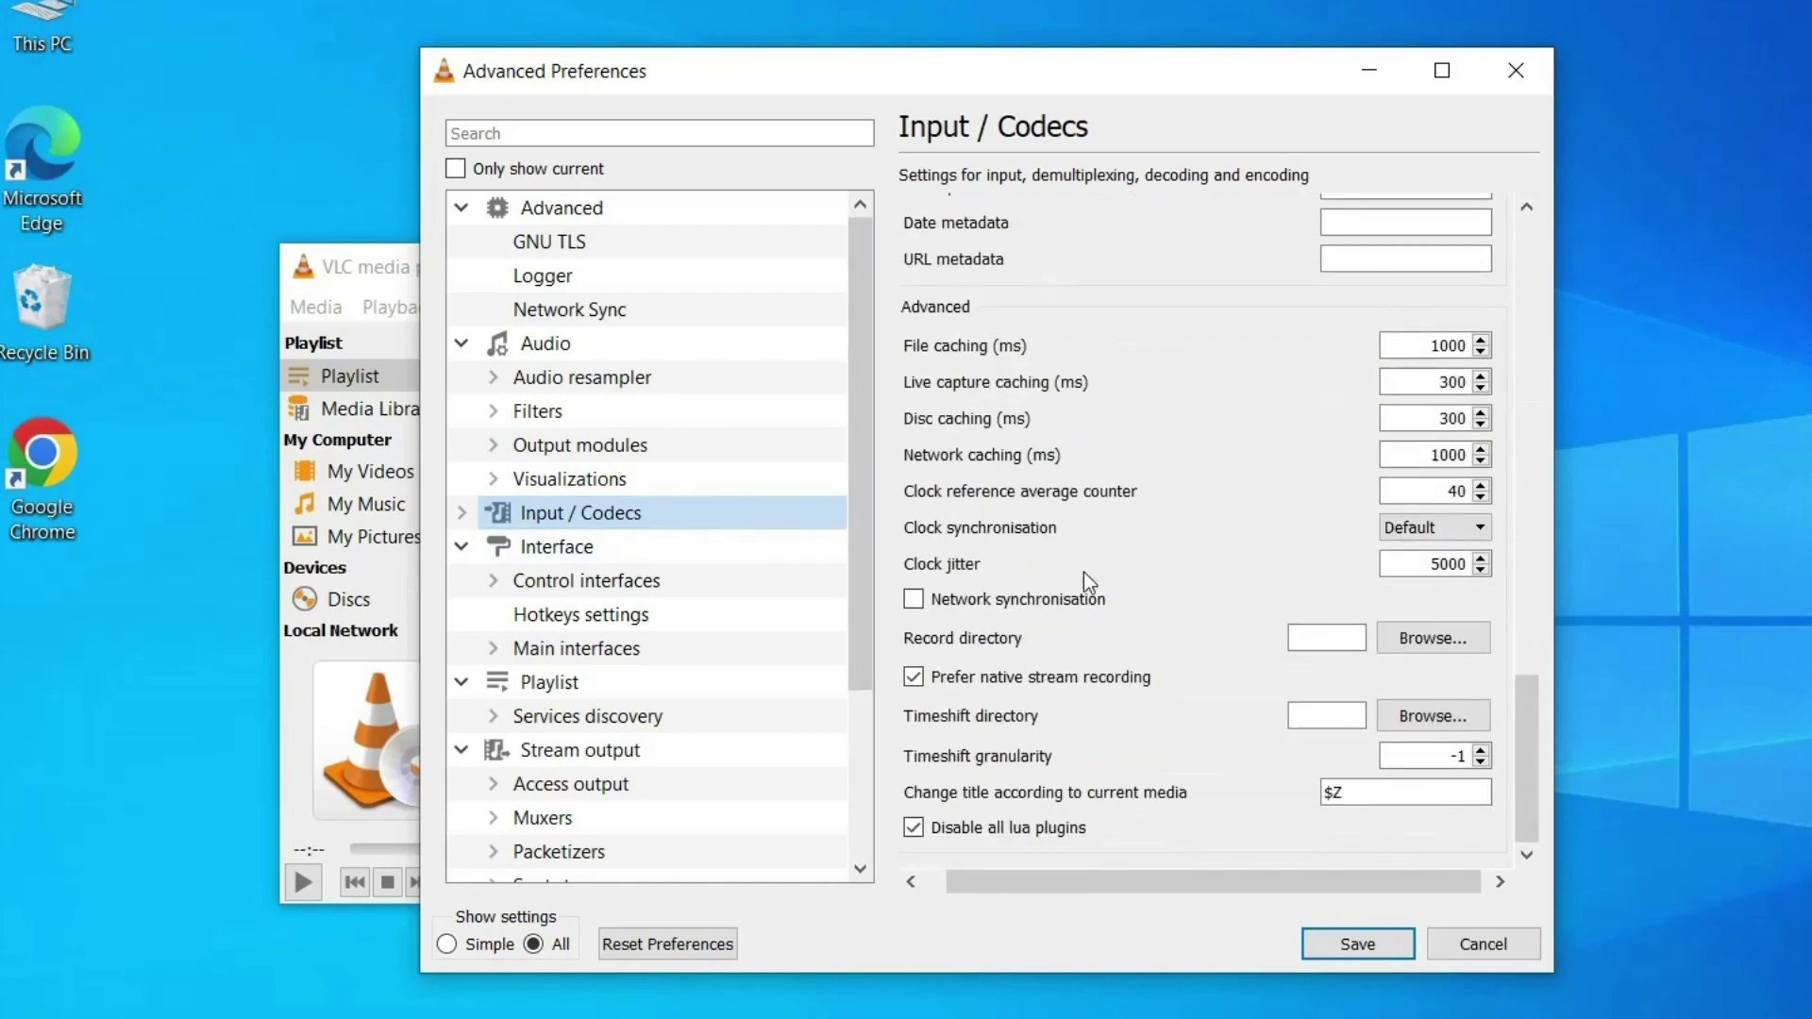
{"action": "left_click", "coordinate": [948, 308]}
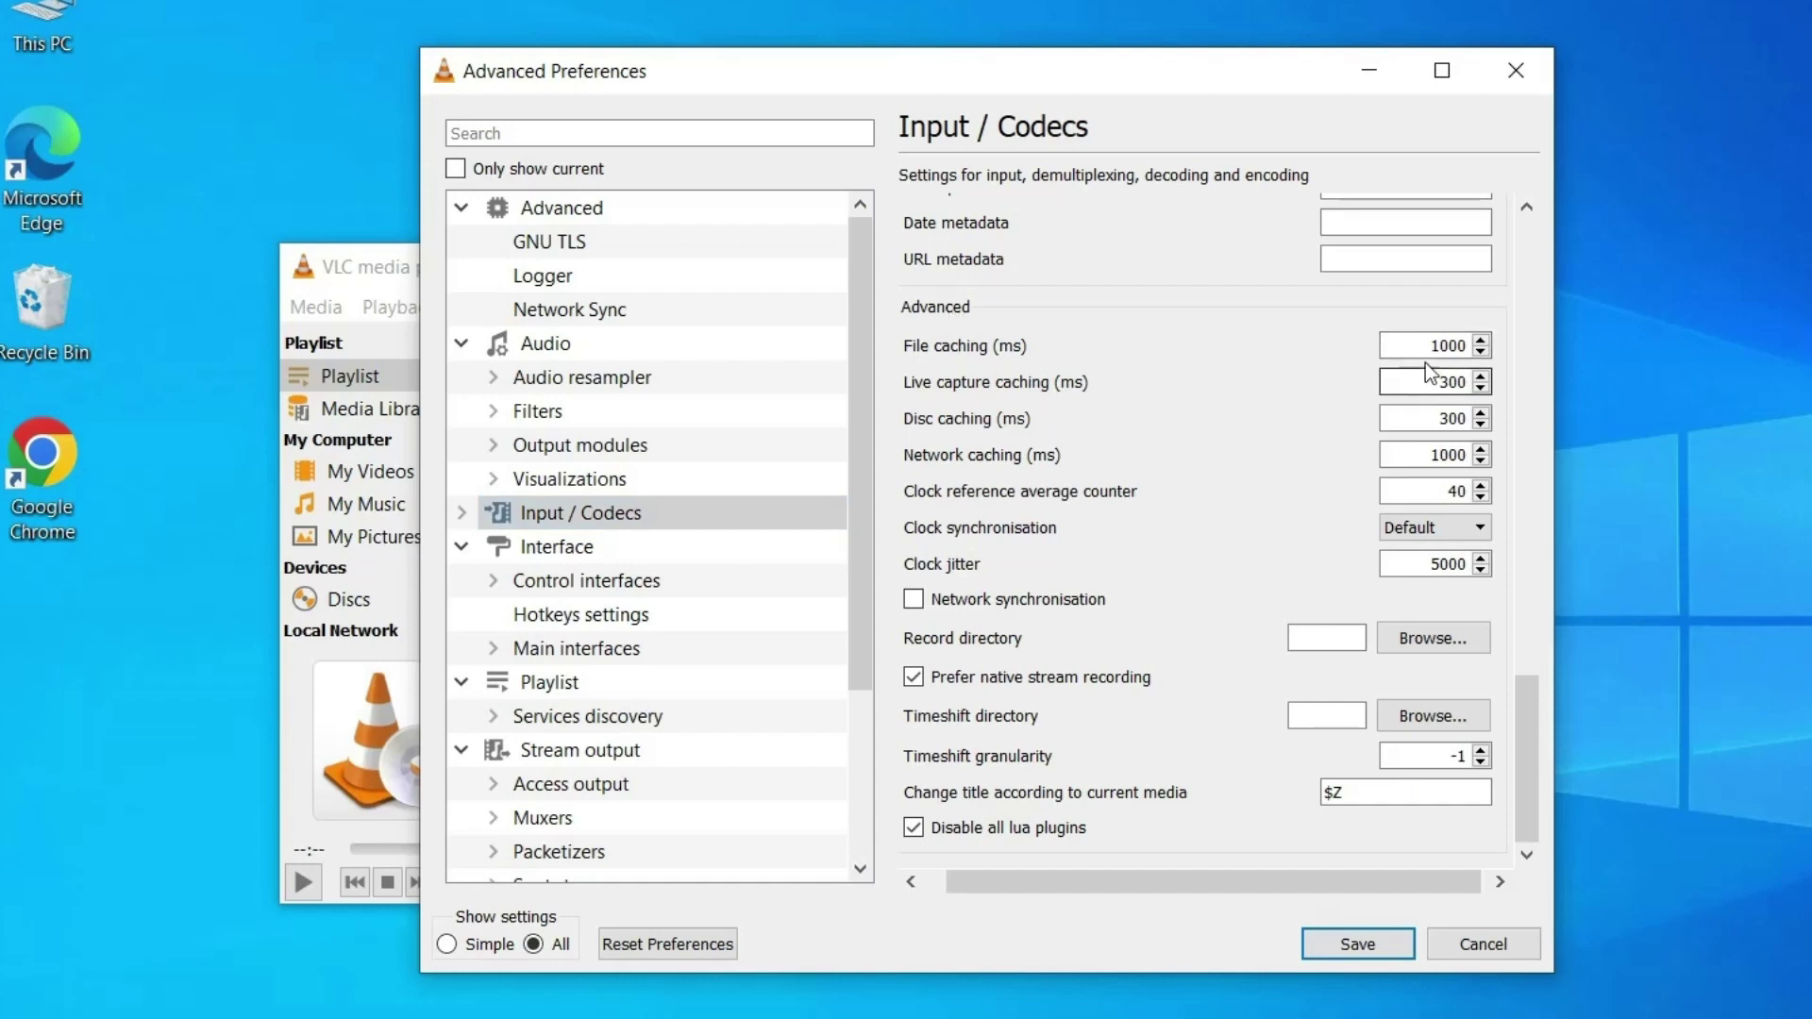
{"action": "left_click_drag", "start_coordinate": [1429, 348], "coordinate": [1478, 357]}
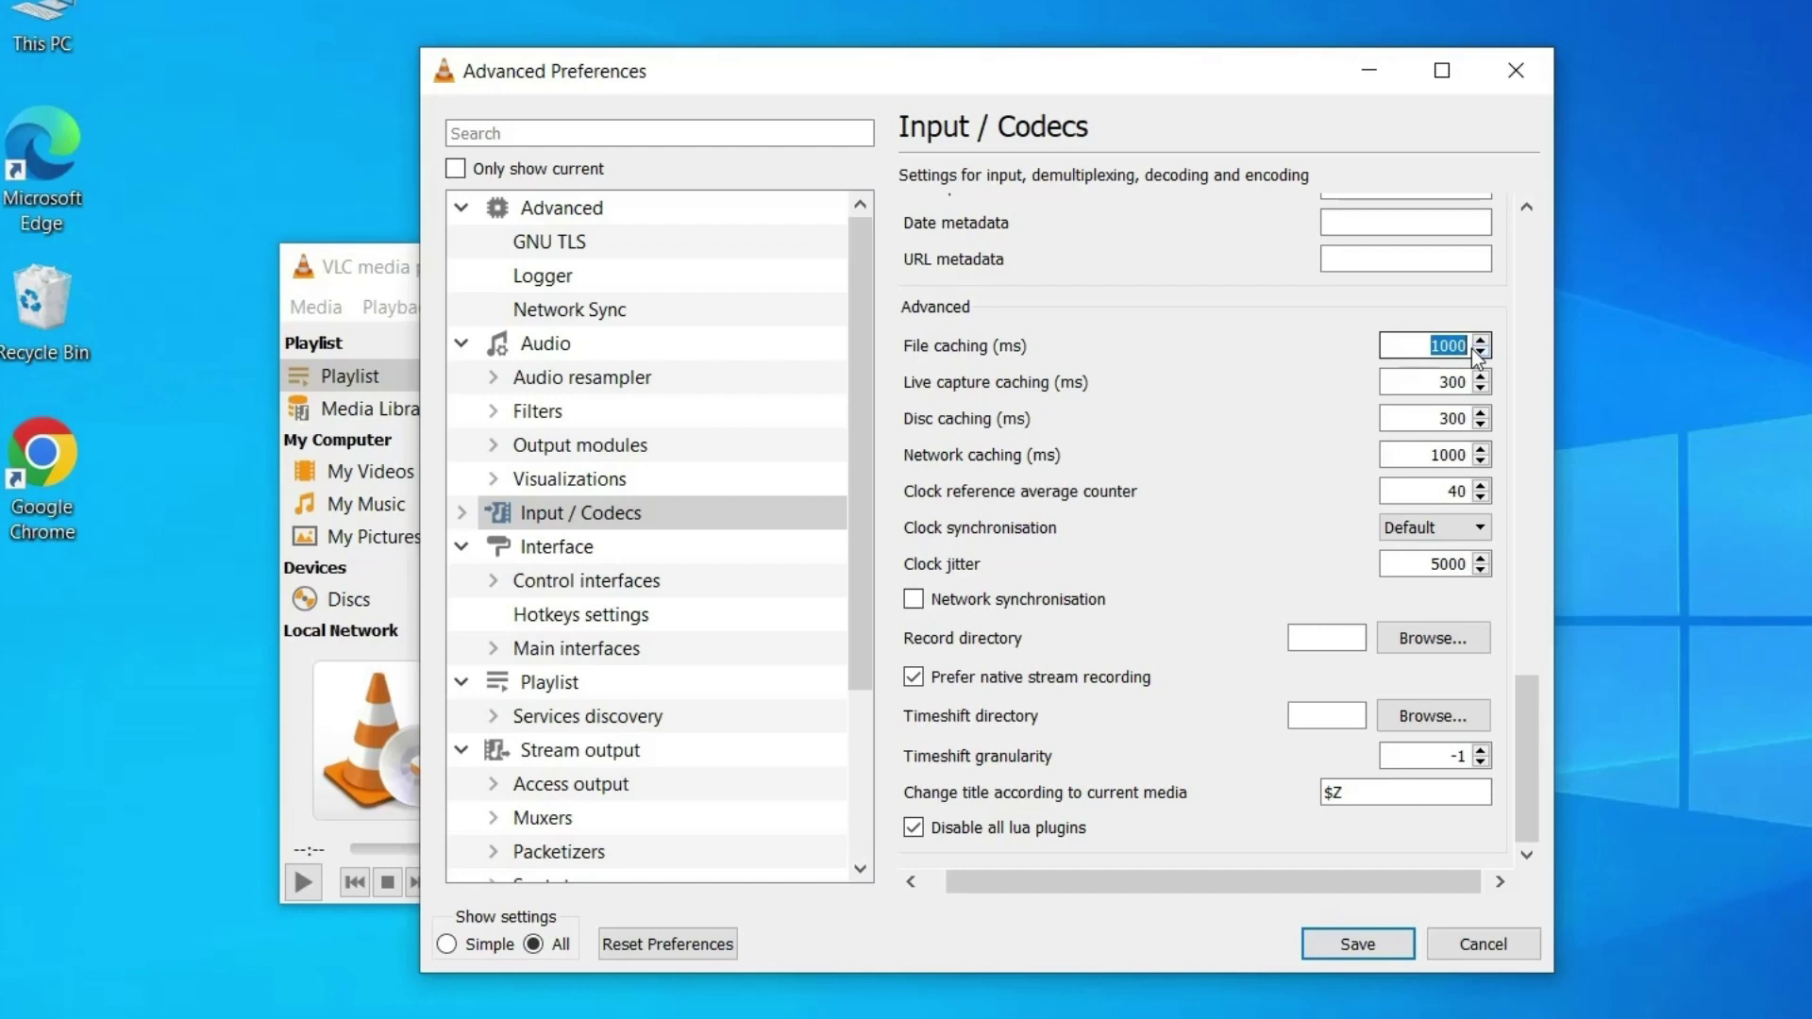
{"action": "type", "text": "1500"}
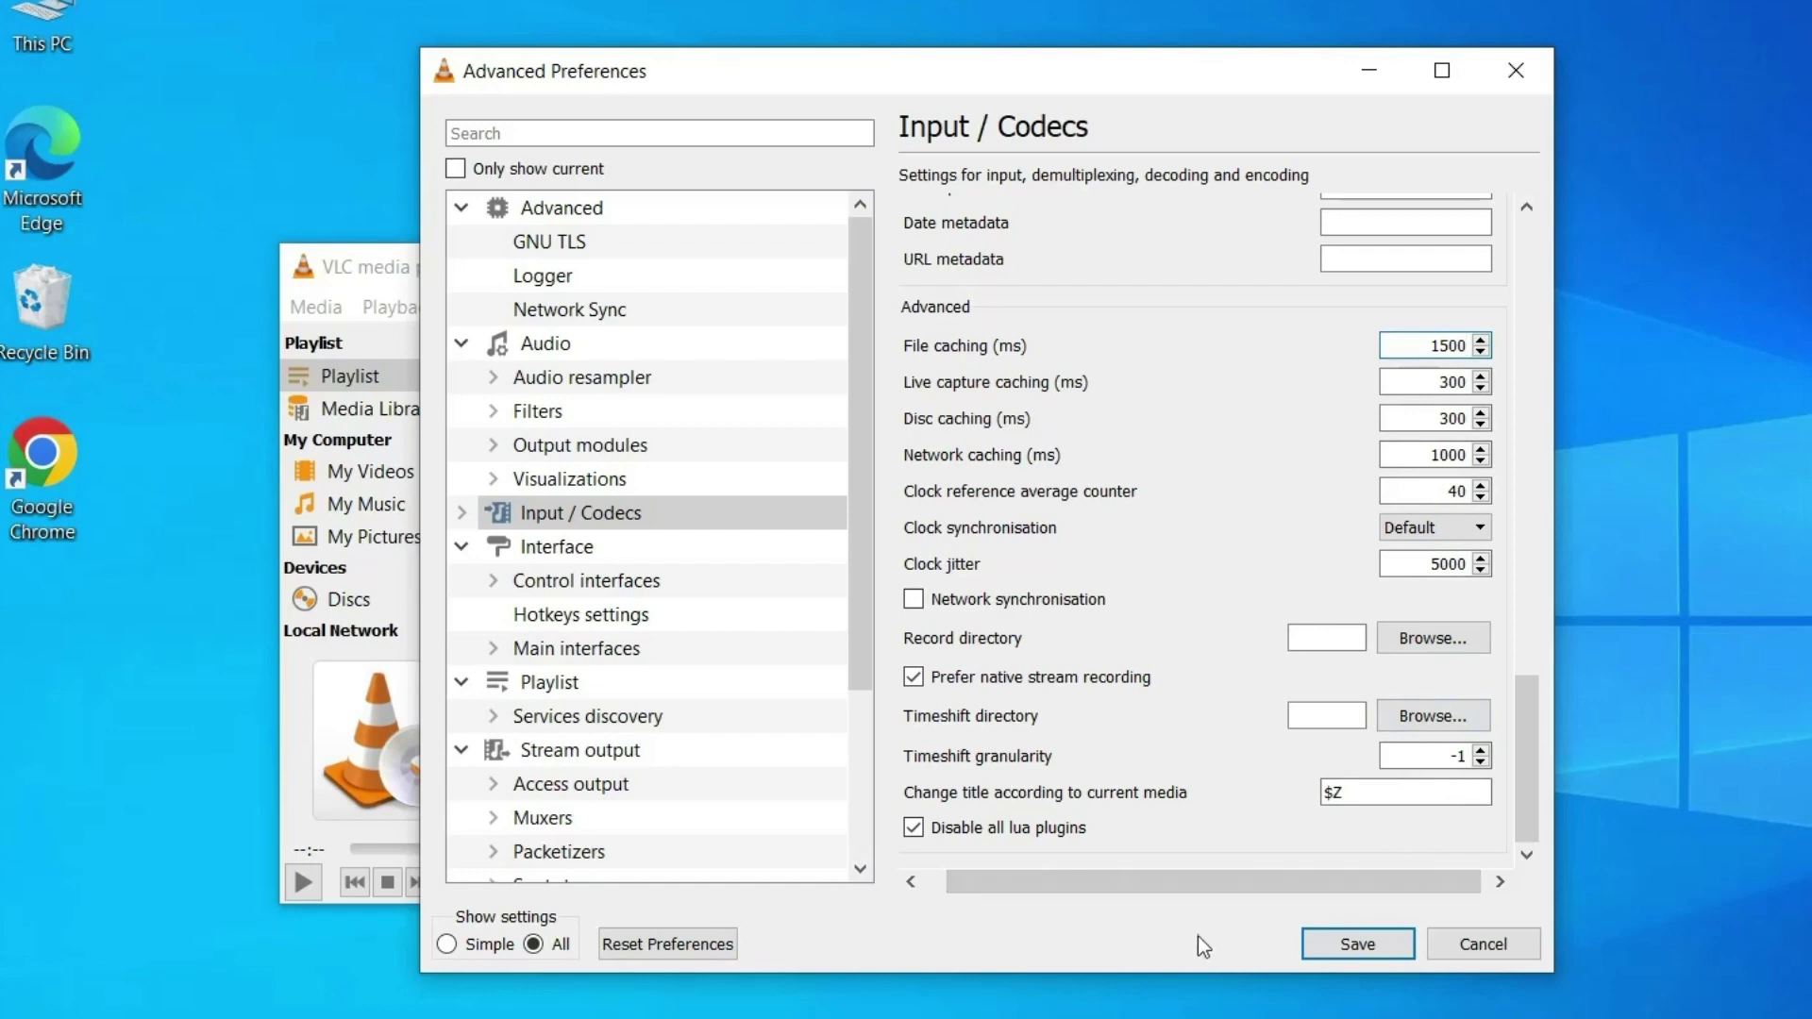
Step: Save the 1500 ms File caching setting and close Advanced Preferences
{"action": "left_click", "coordinate": [1357, 945]}
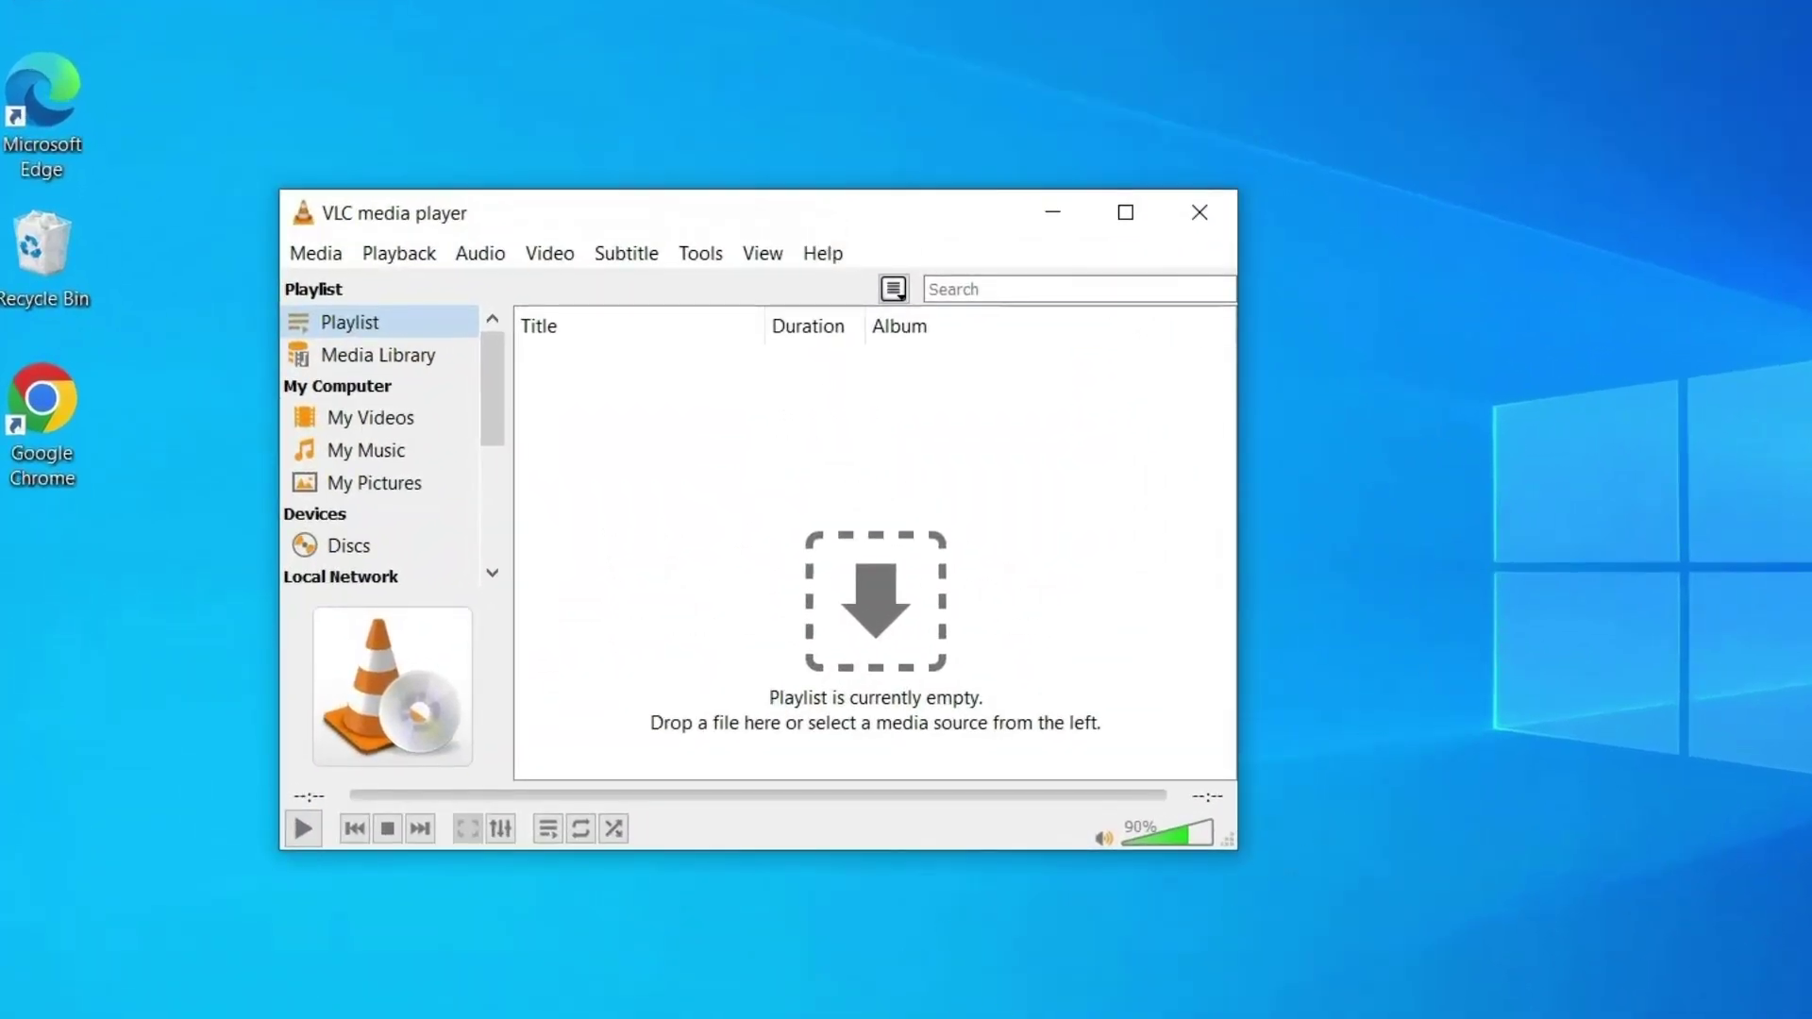
Step: Check for updates from the Help menu and accept downloading VLC 3.0.14
{"action": "left_click", "coordinate": [823, 255]}
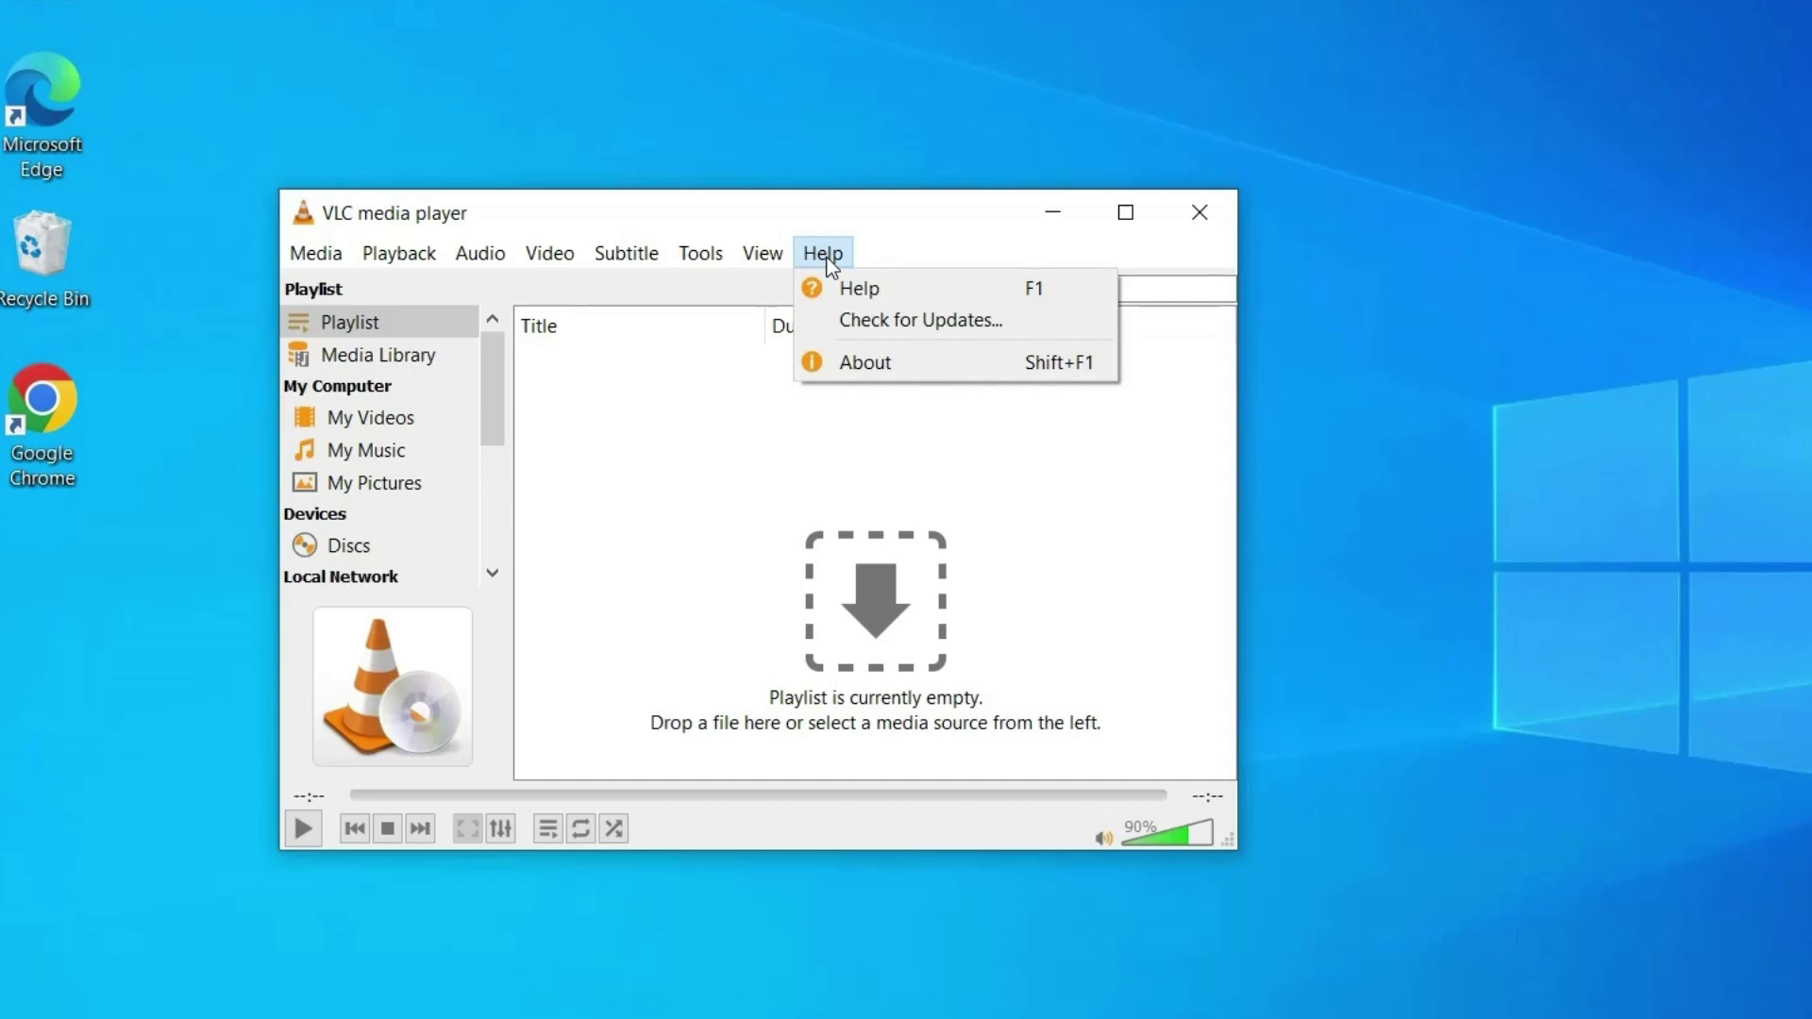
{"action": "left_click", "coordinate": [901, 319]}
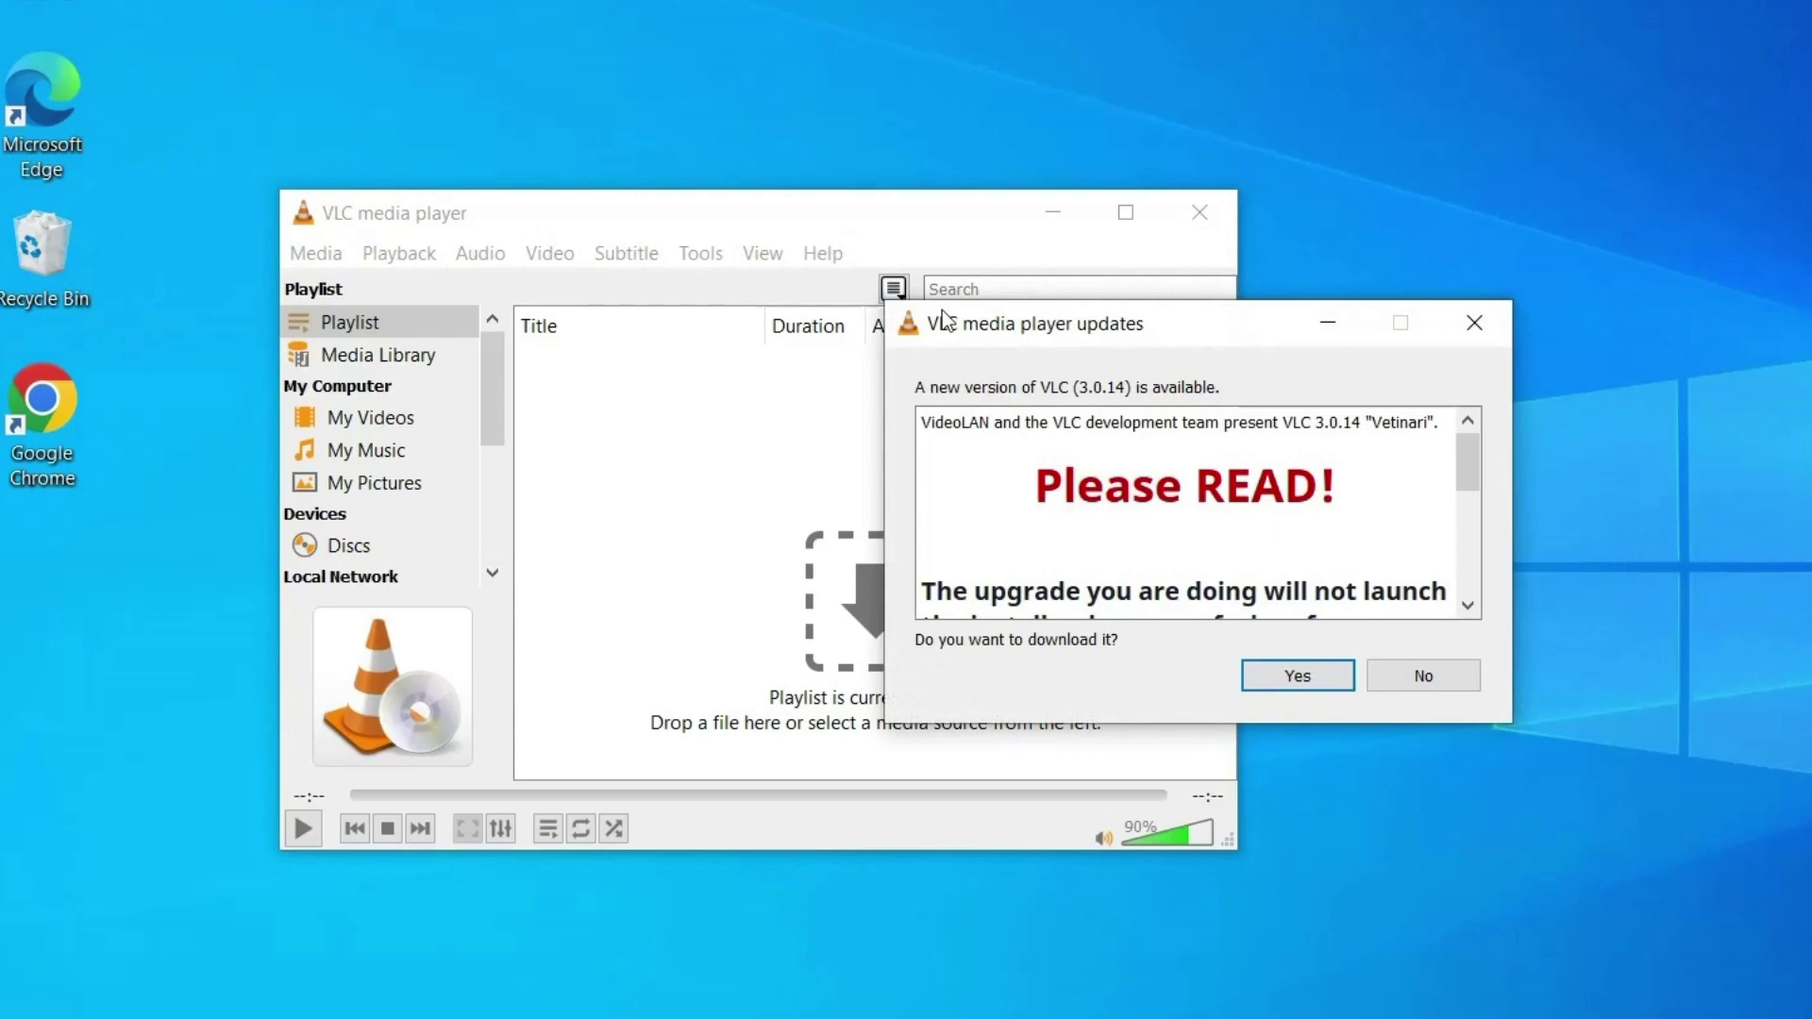
{"action": "left_click", "coordinate": [1281, 672]}
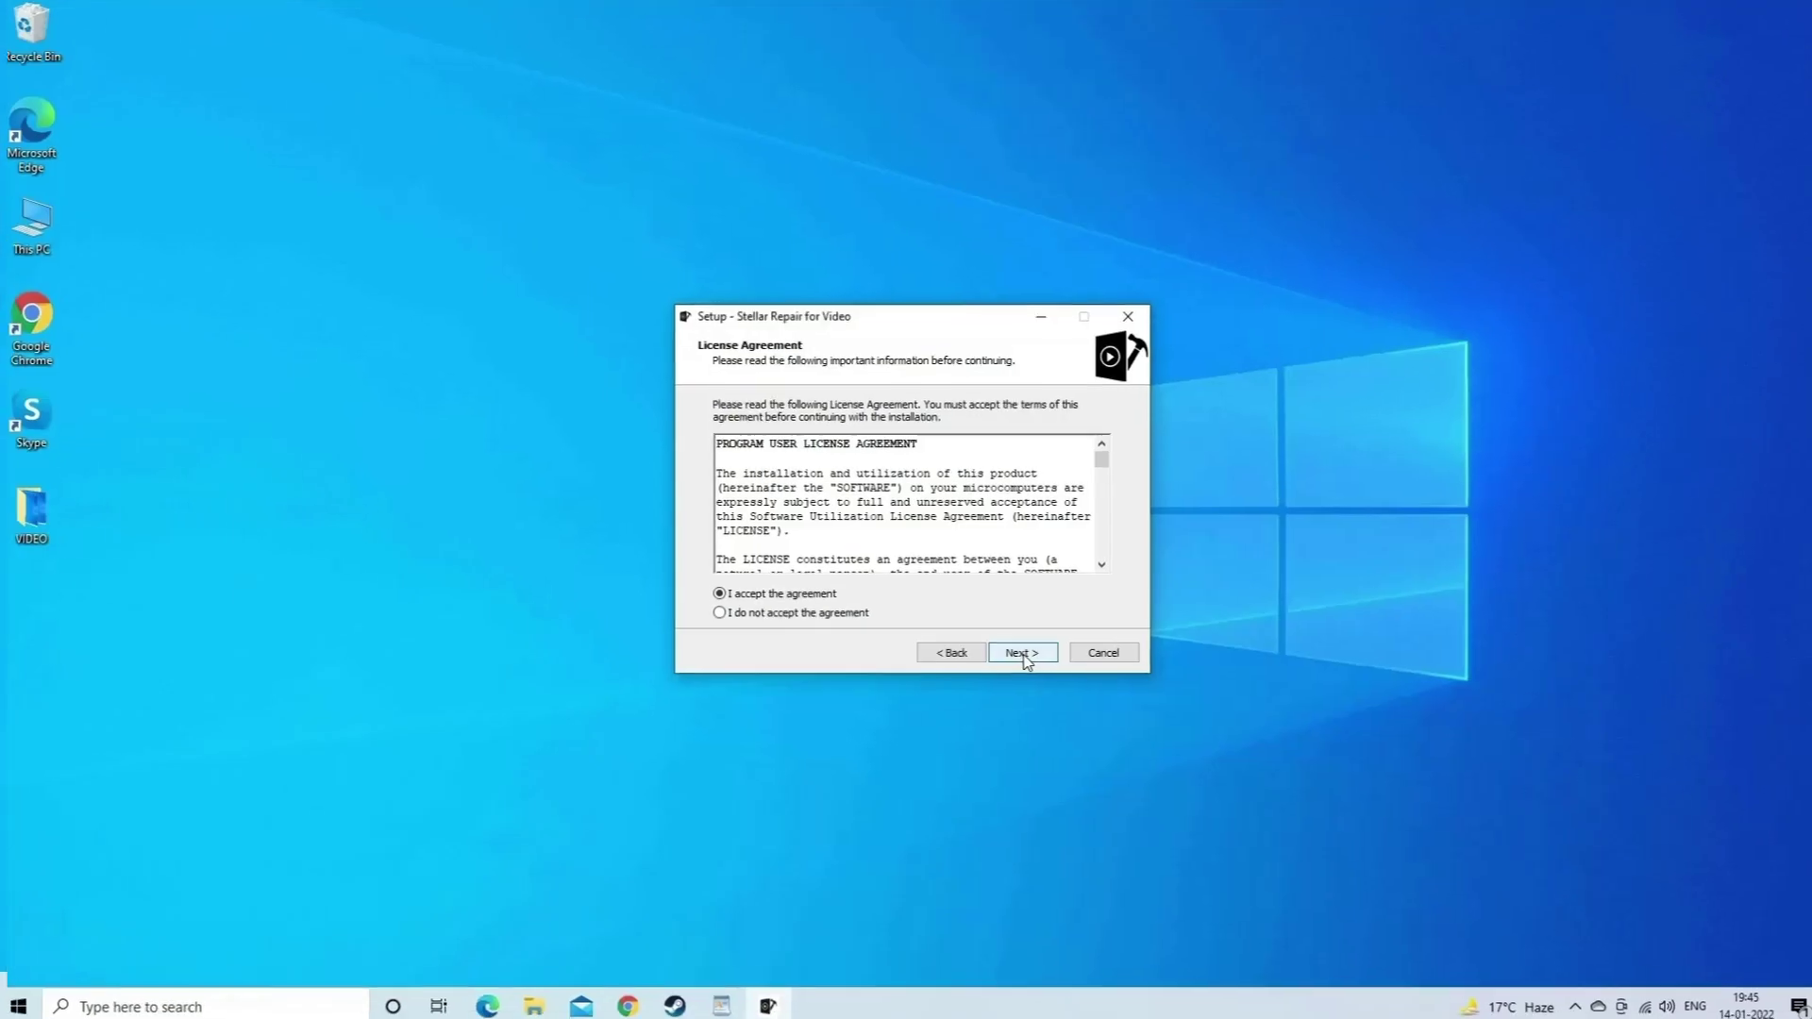
Step: Accept the licence, default folder, Start Menu and desktop-icon options, and install Stellar Repair for Video
{"action": "left_click", "coordinate": [1019, 651]}
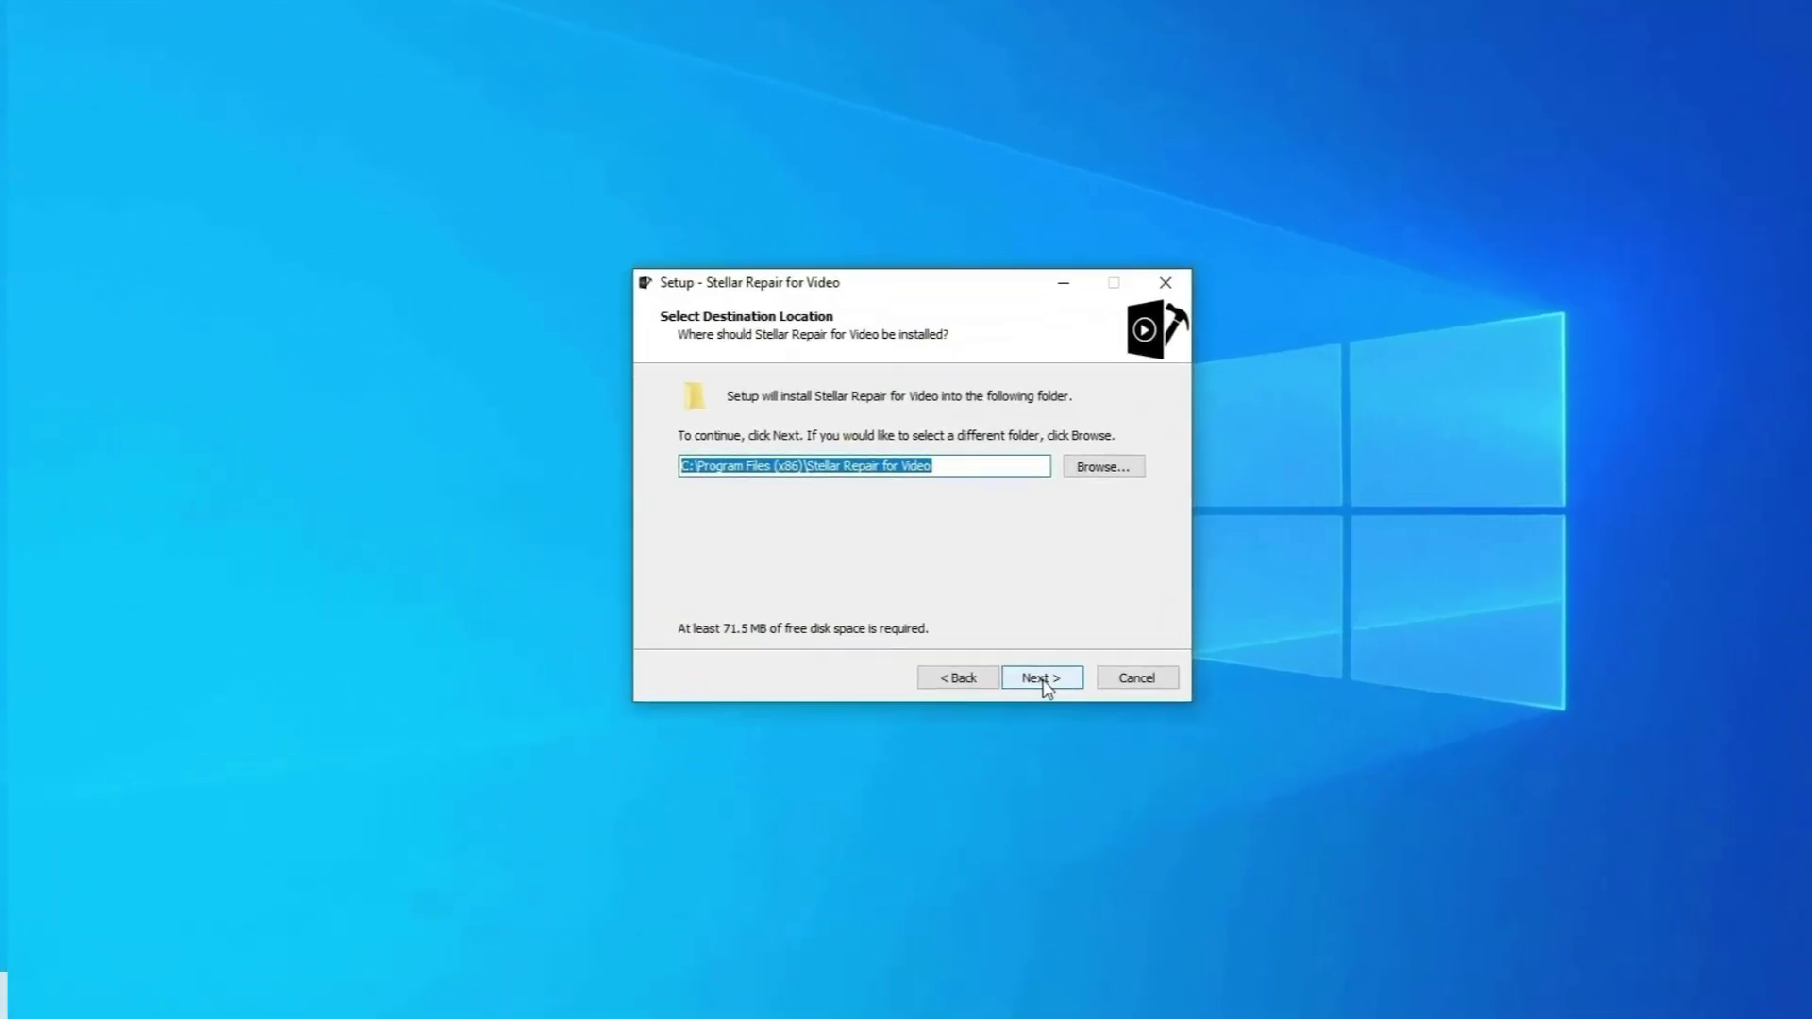
{"action": "left_click", "coordinate": [1041, 679]}
{"action": "left_click", "coordinate": [1044, 681]}
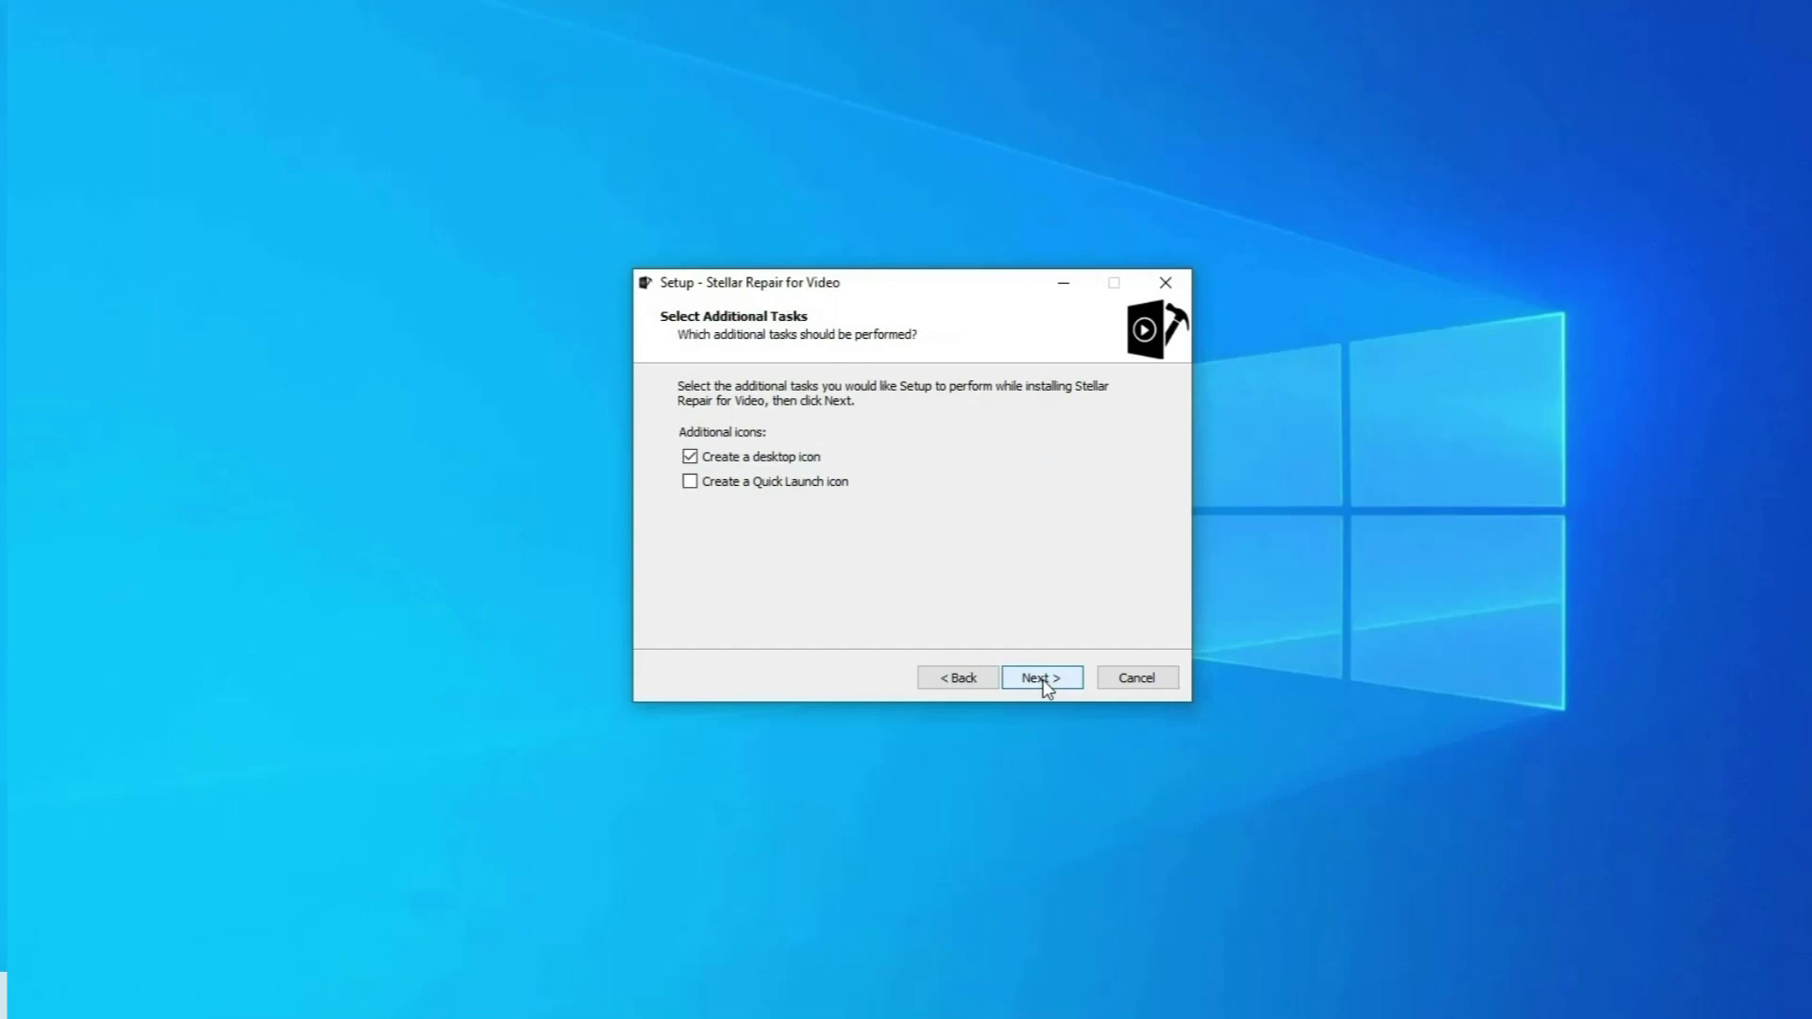
{"action": "left_click", "coordinate": [1044, 681]}
{"action": "left_click", "coordinate": [1044, 681]}
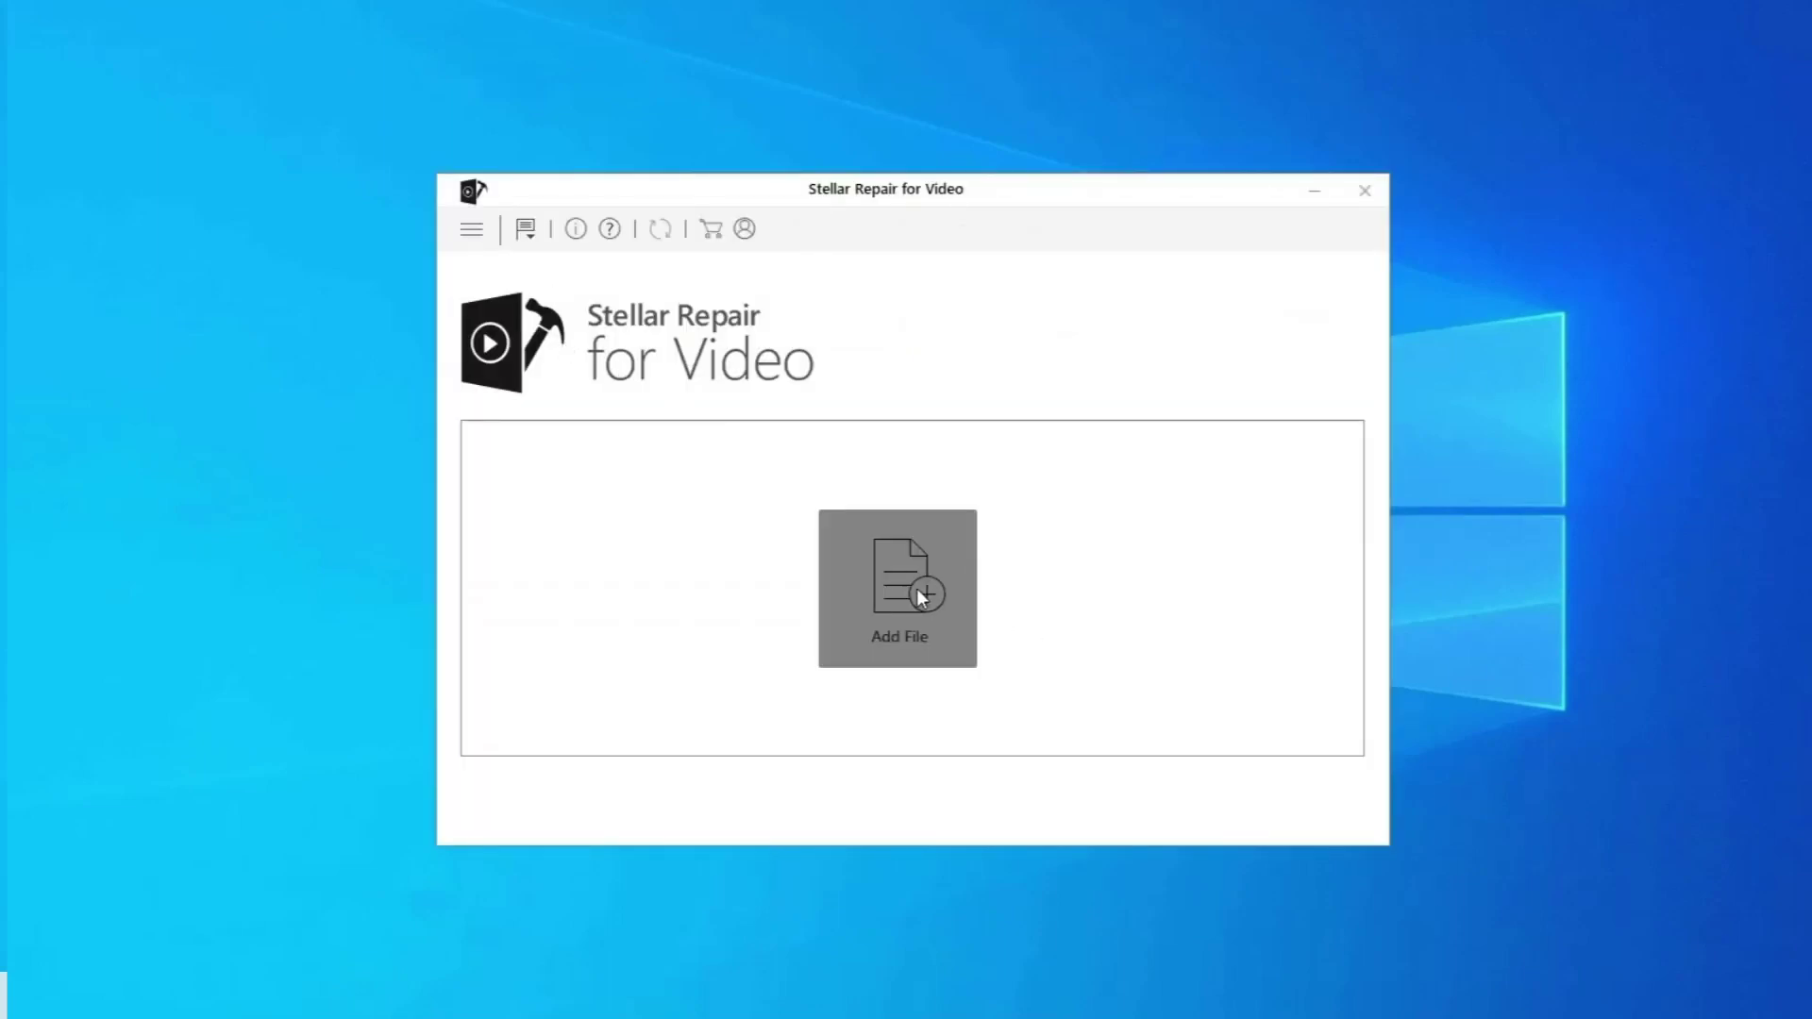
Step: Add WINDOW.AVI.mp4 from the Desktop VIDEO folder and run the repair
{"action": "left_click", "coordinate": [925, 595]}
{"action": "double_click", "coordinate": [748, 397]}
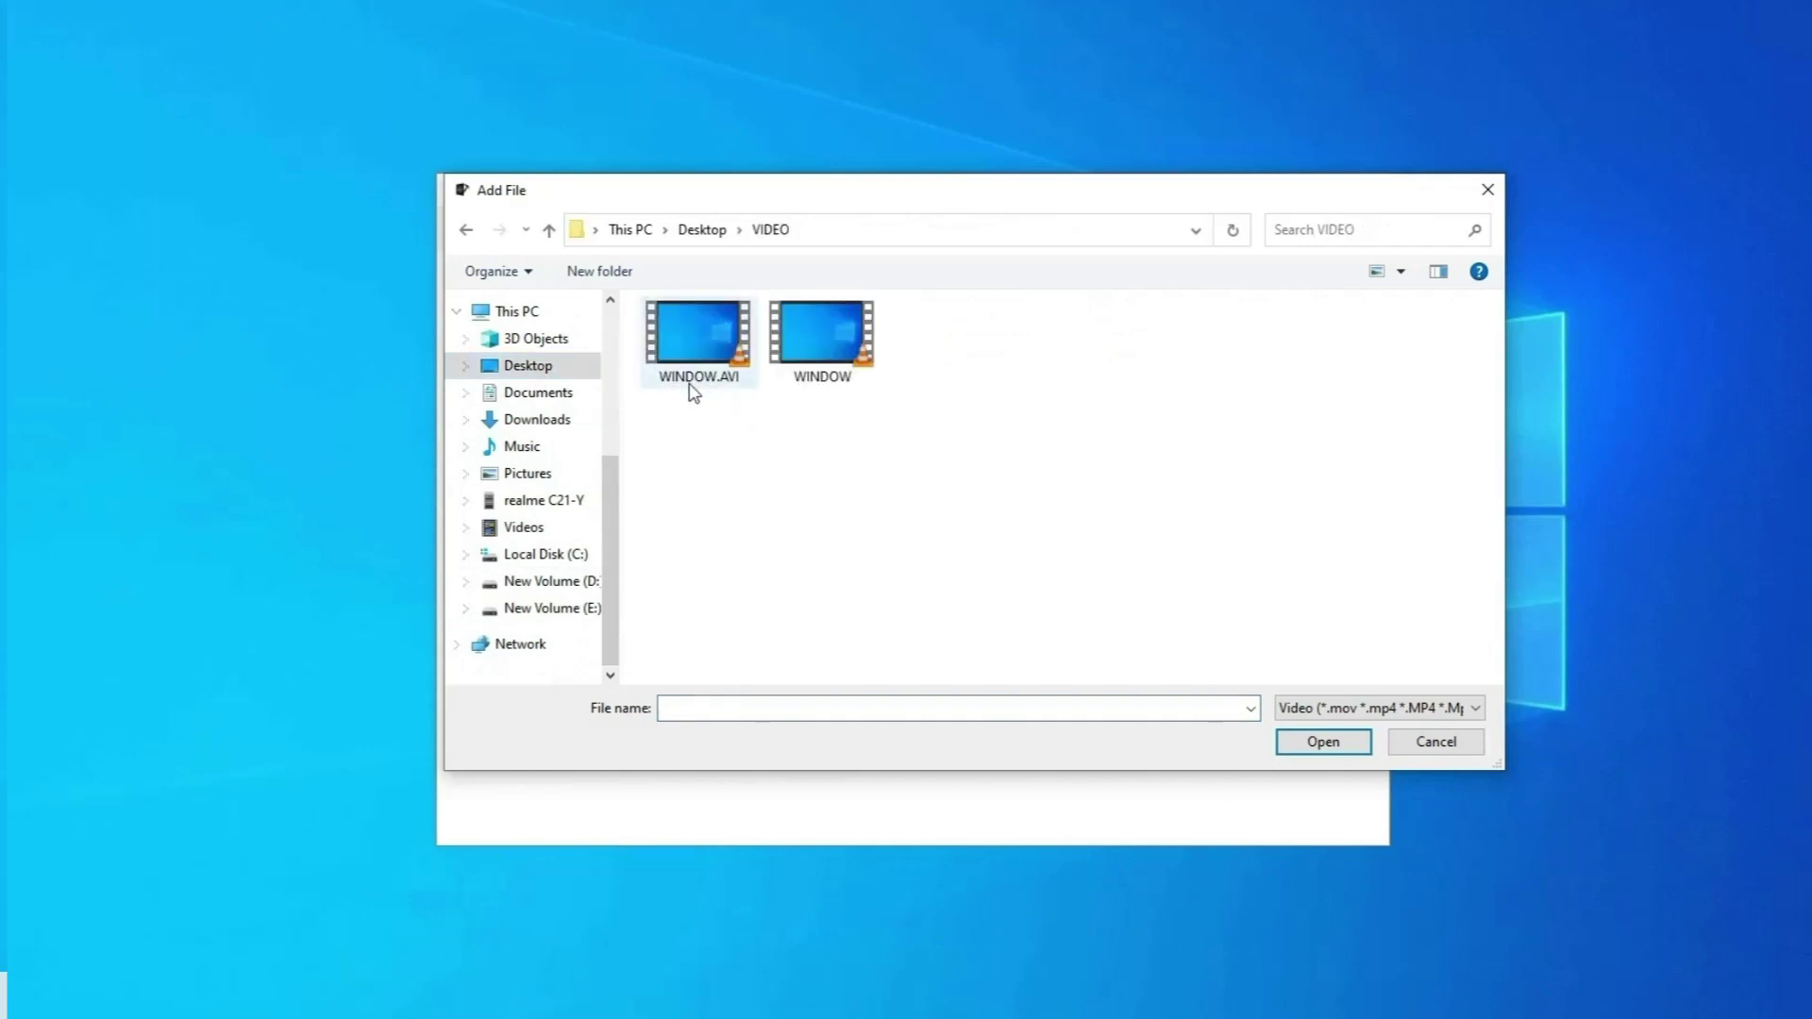
{"action": "double_click", "coordinate": [699, 374]}
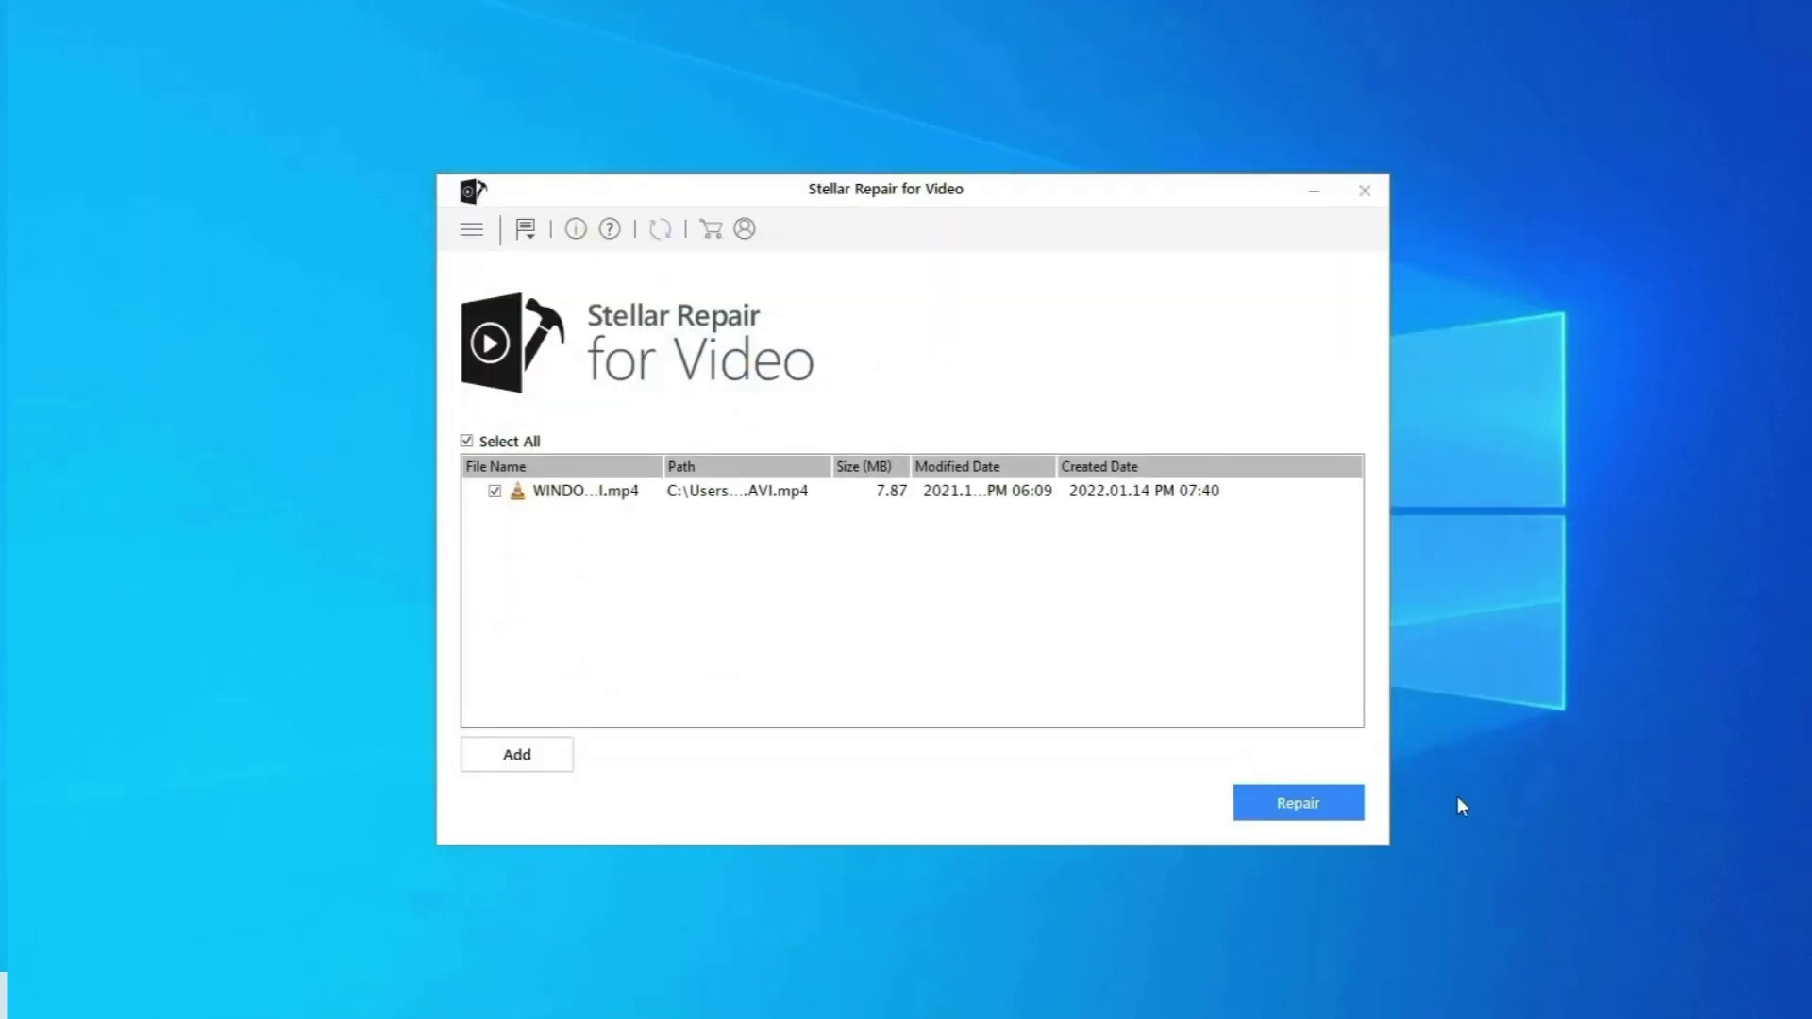
{"action": "left_click", "coordinate": [1295, 808]}
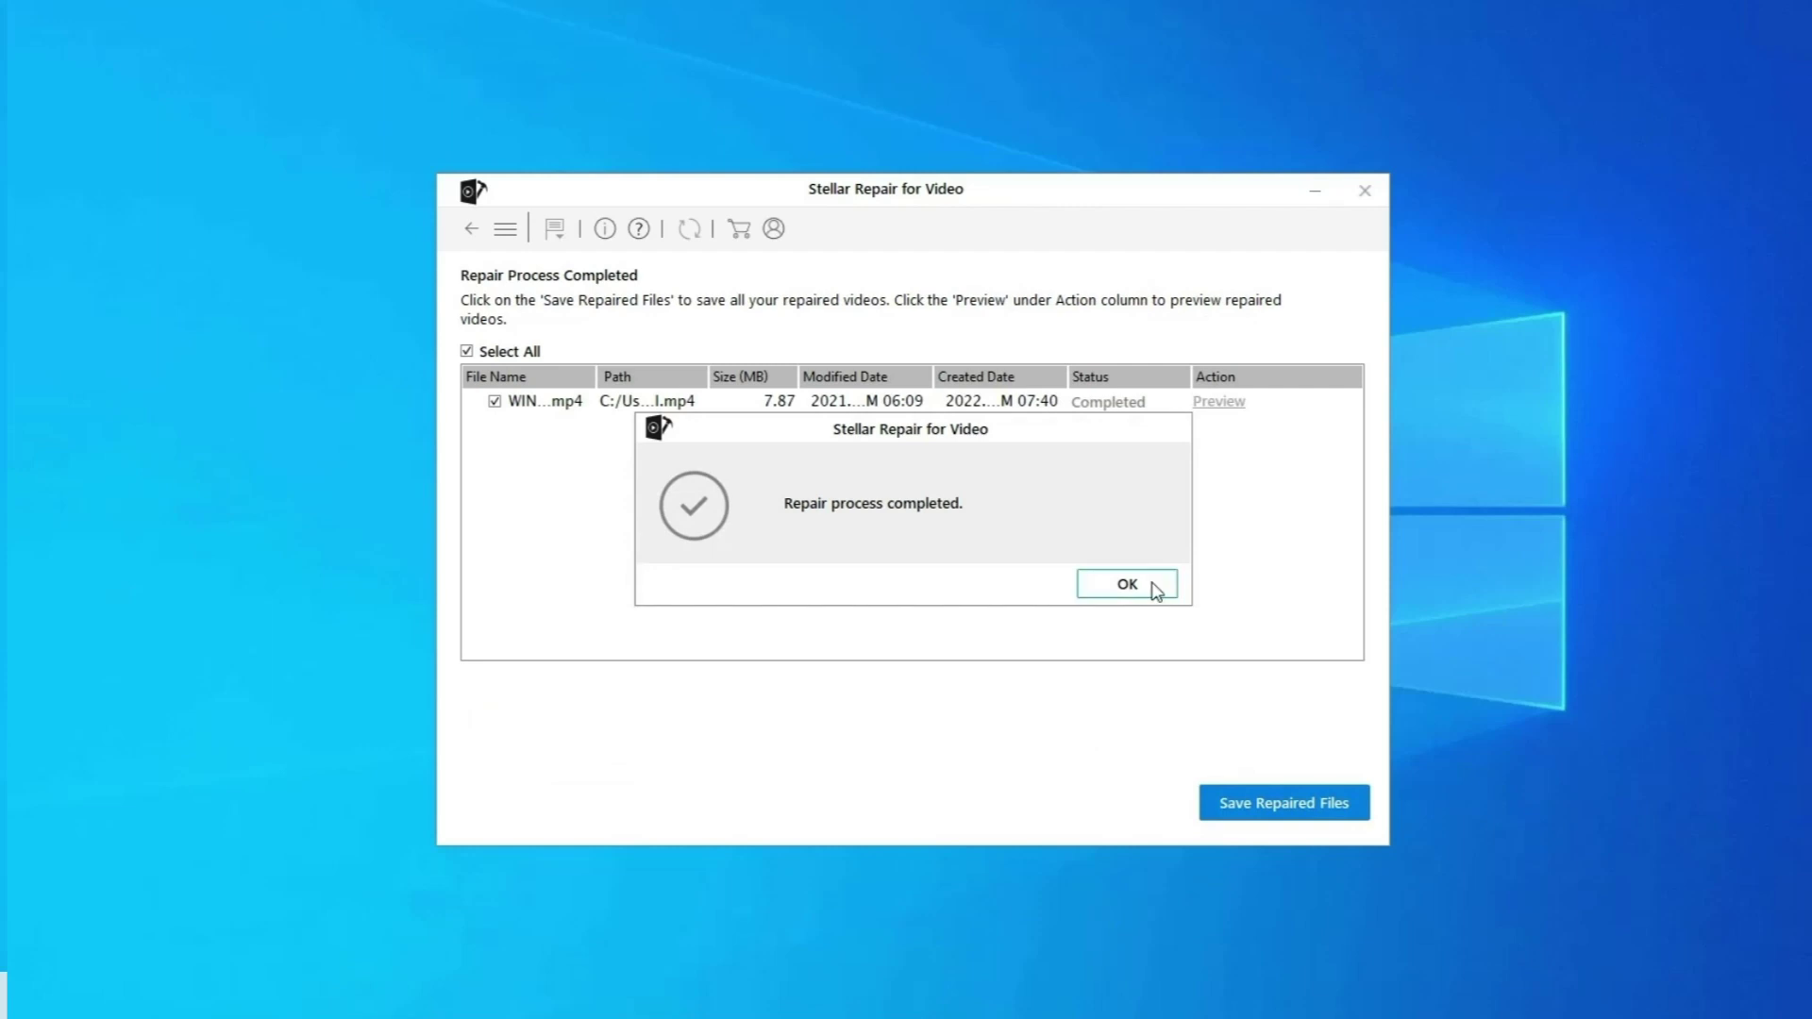
Step: Dismiss the 'Repair process completed' message so the video shows as Completed in the results list
{"action": "left_click", "coordinate": [1155, 590]}
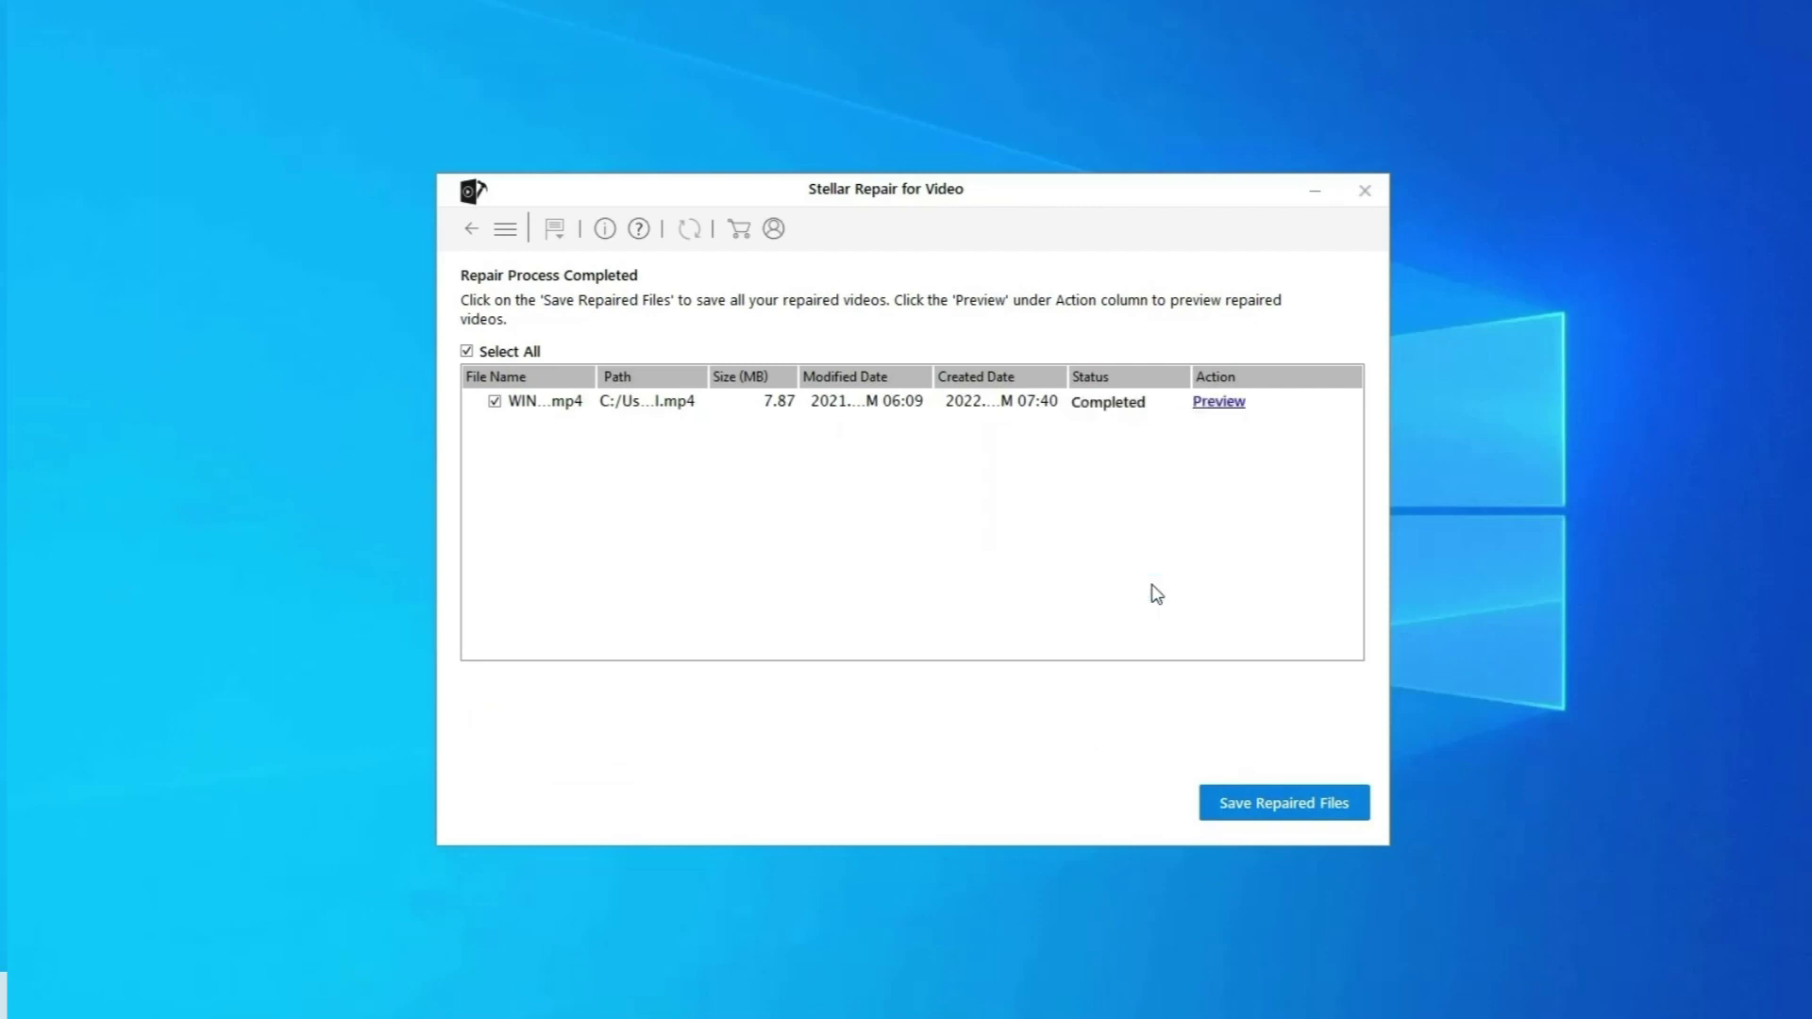